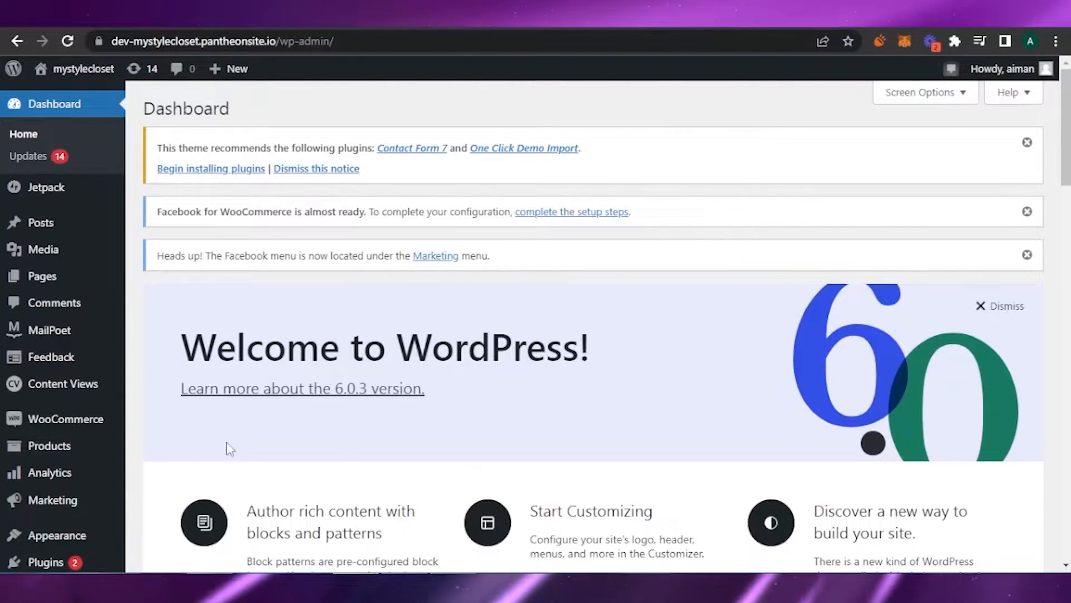
scroll(593, 327, down, 2)
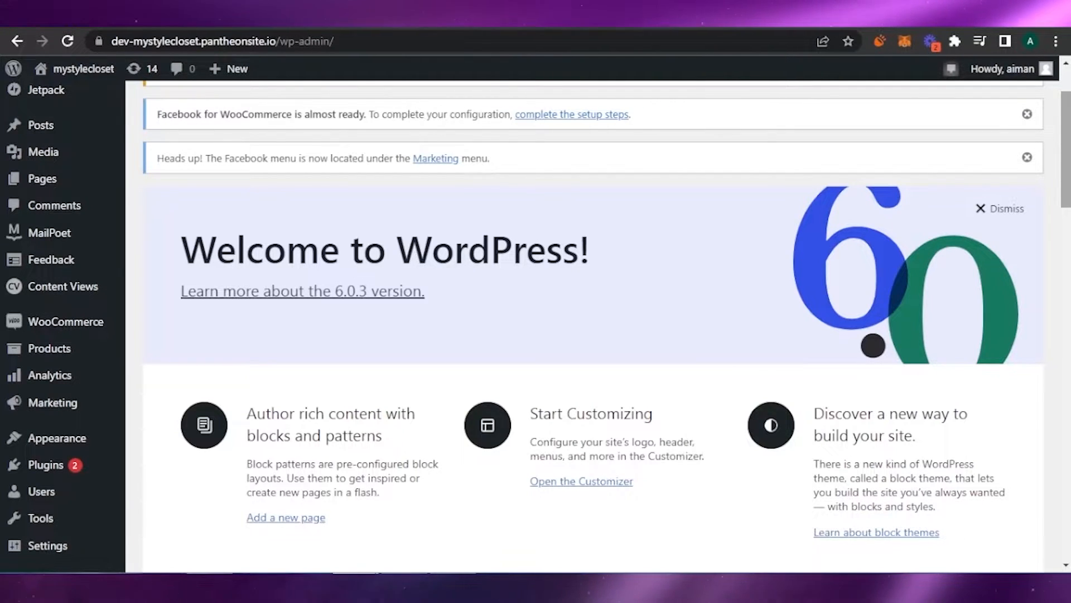
scroll(593, 327, down, 1)
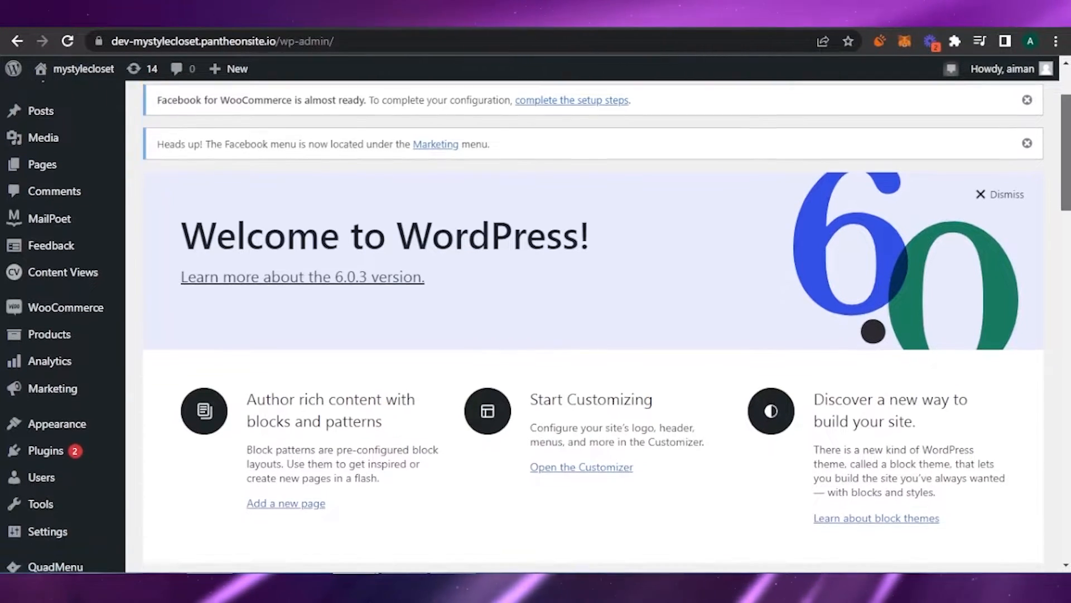
scroll(593, 327, up, 2)
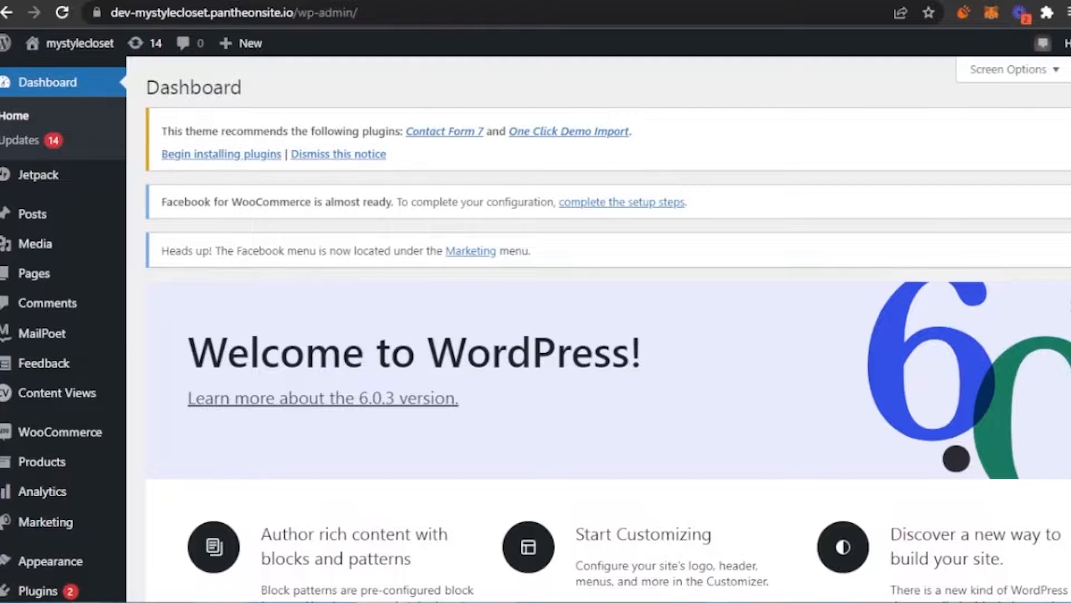
Go to the page for adding new plugins and search for "elementor".
scroll(599, 328, down, 3)
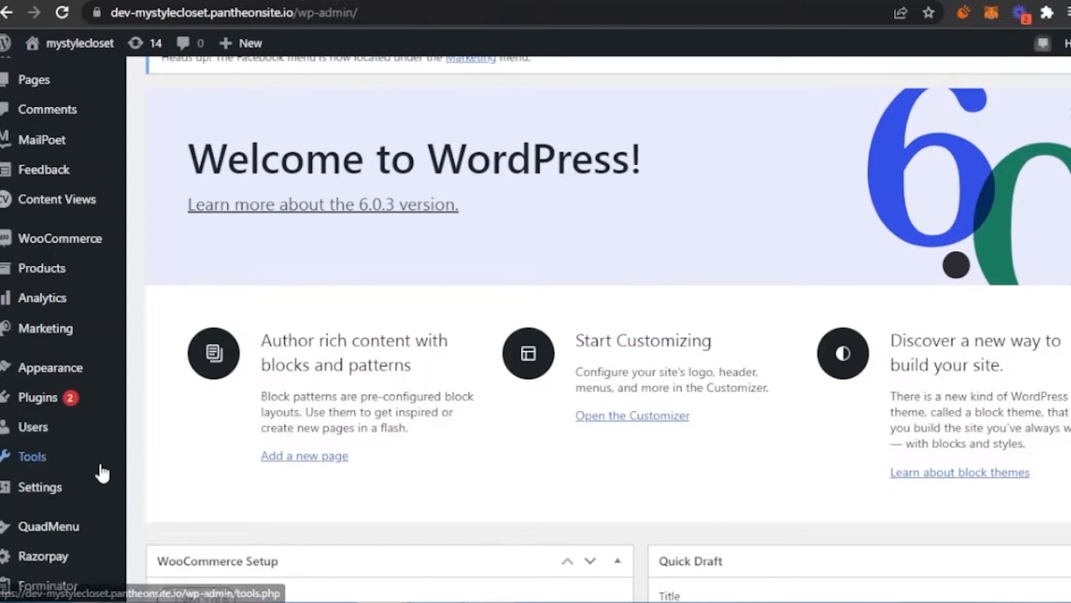
mouse_move(49, 399)
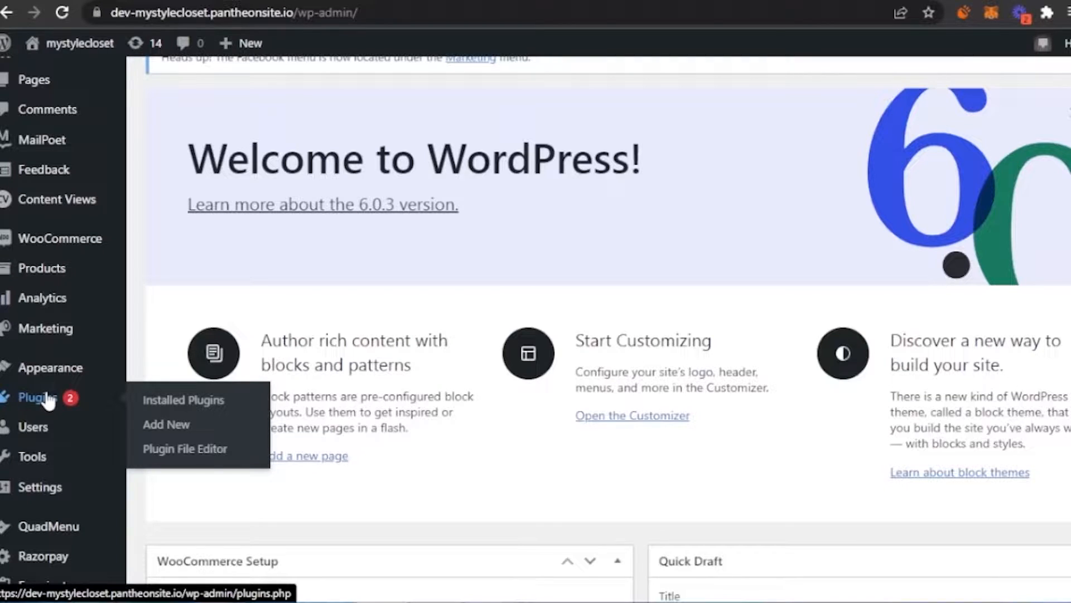
click(50, 399)
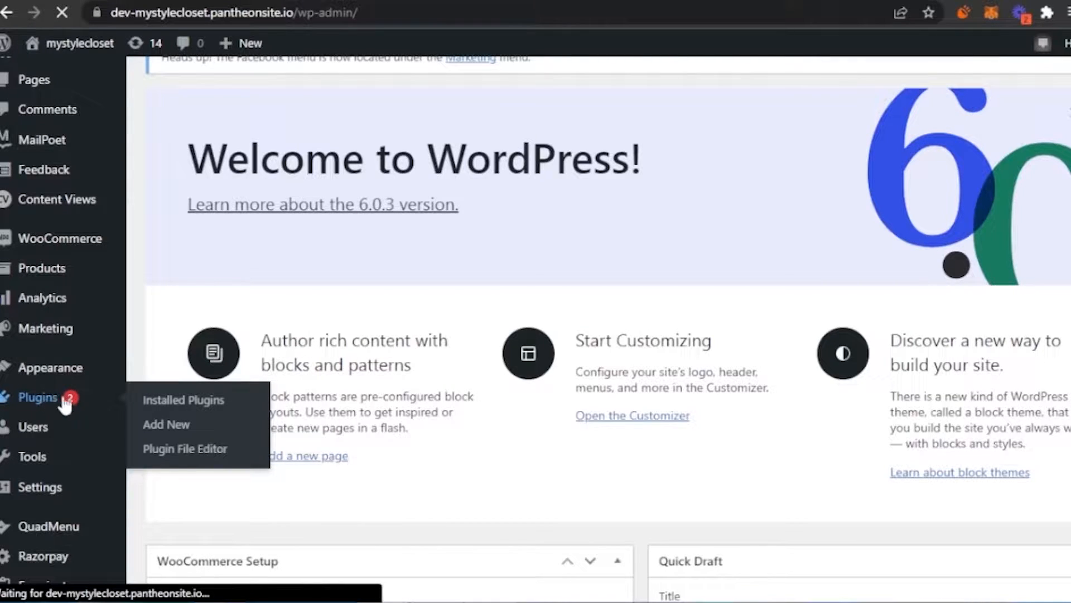
click(173, 424)
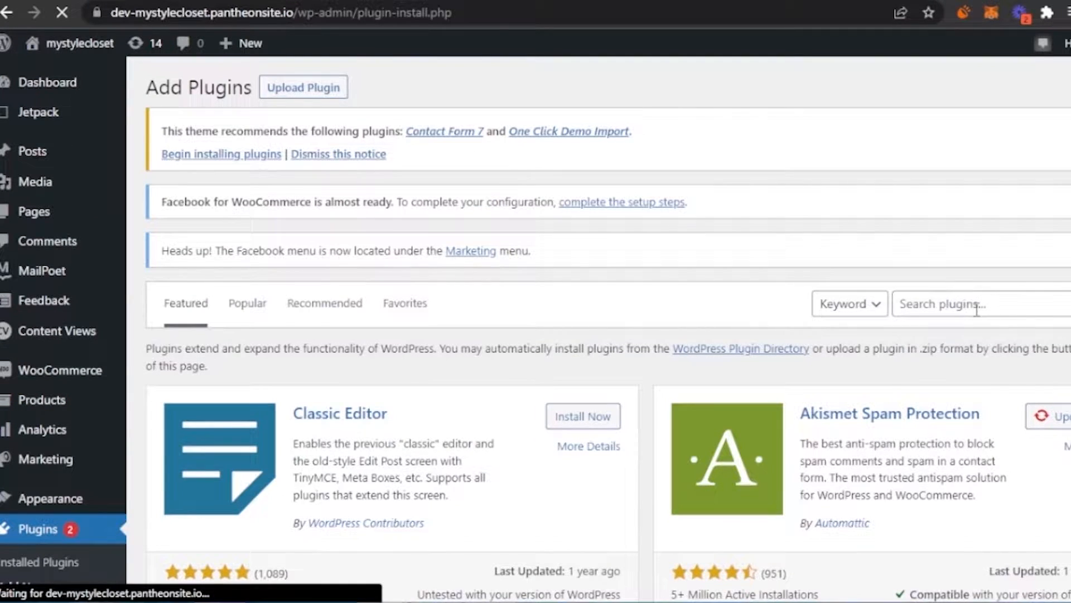
click(976, 310)
text(el)
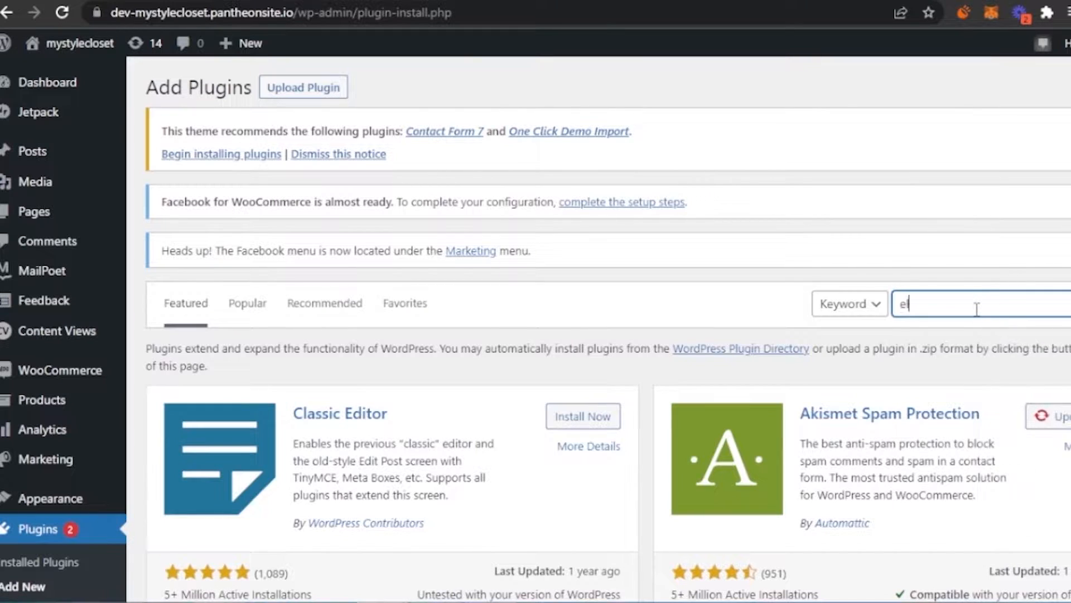
text(ementor)
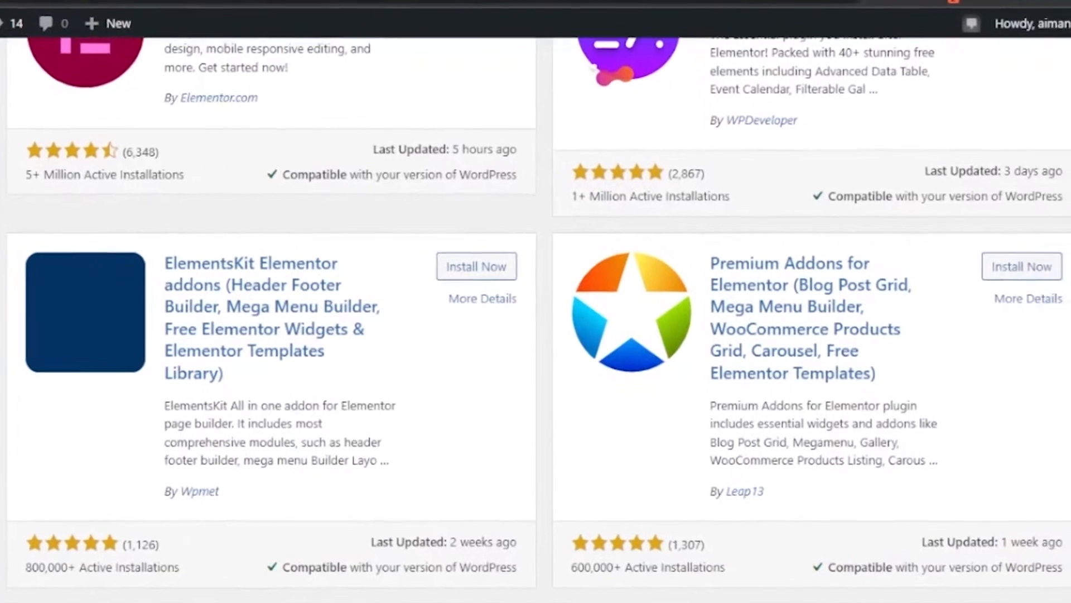
Install and activate the Elementor Website Builder plugin from the search results.
scroll(536, 329, up, 5)
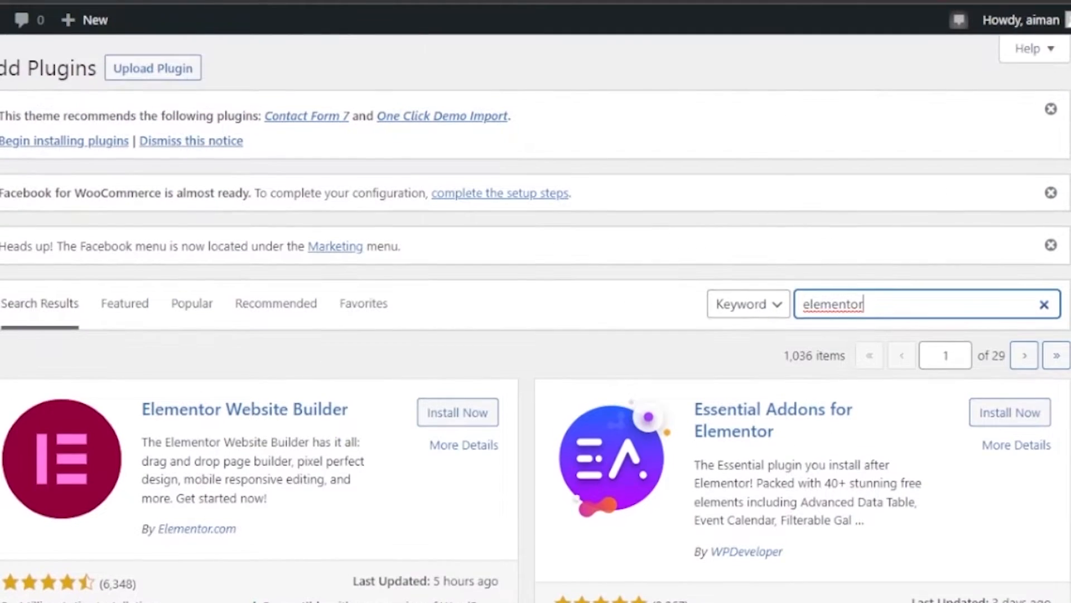
scroll(536, 329, down, 2)
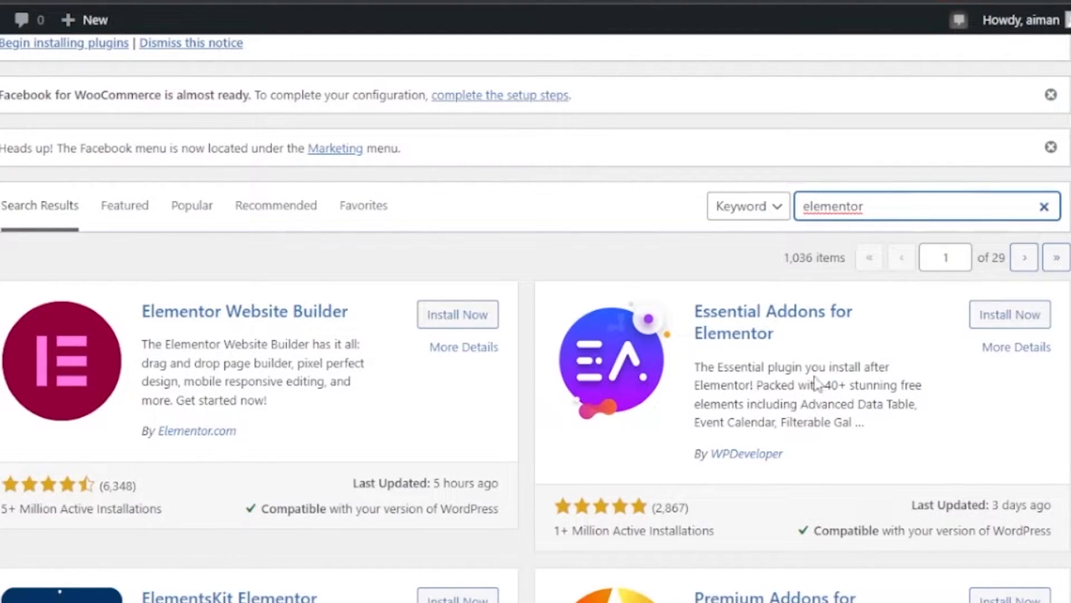
scroll(536, 318, down, 4)
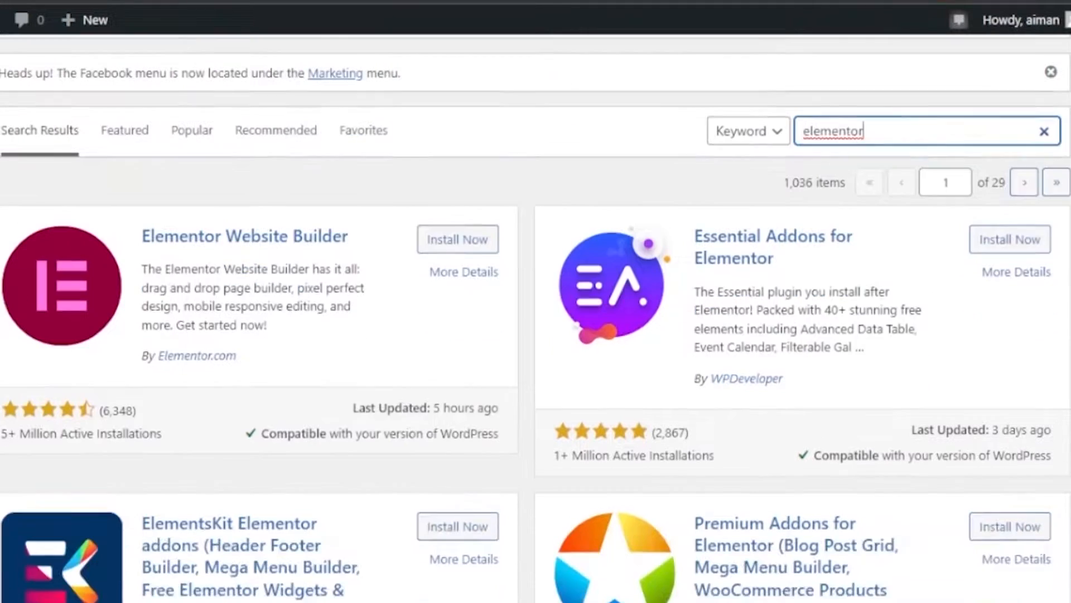
scroll(797, 208, up, 5)
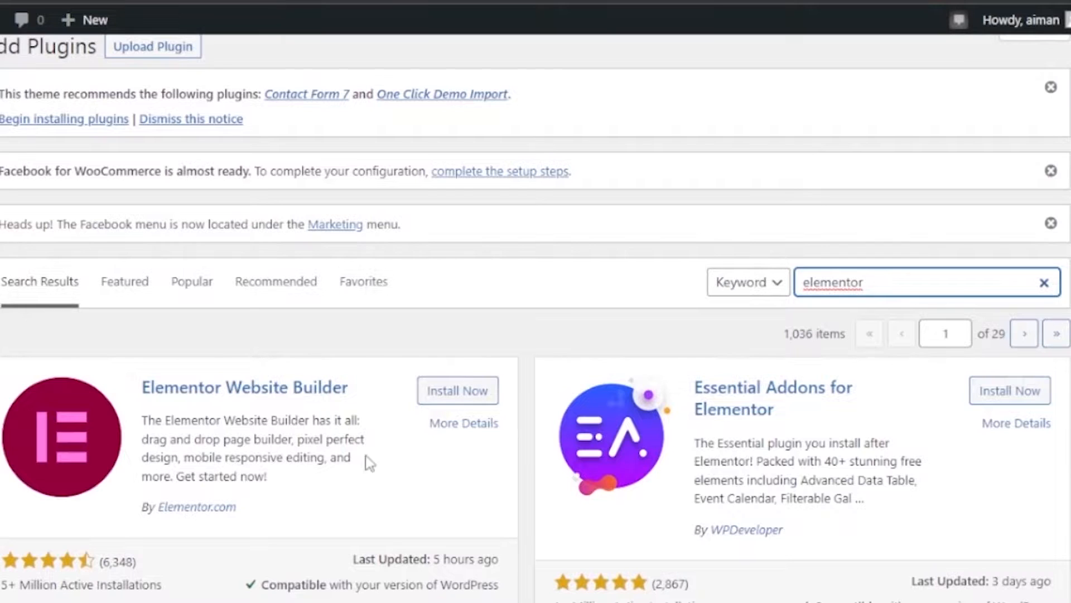
click(456, 396)
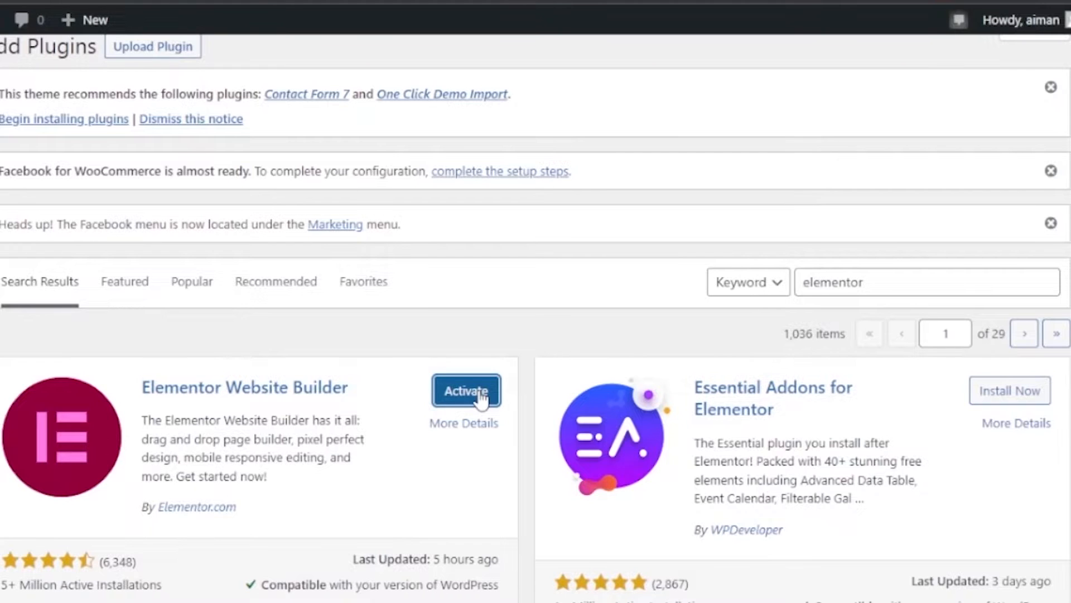
click(479, 394)
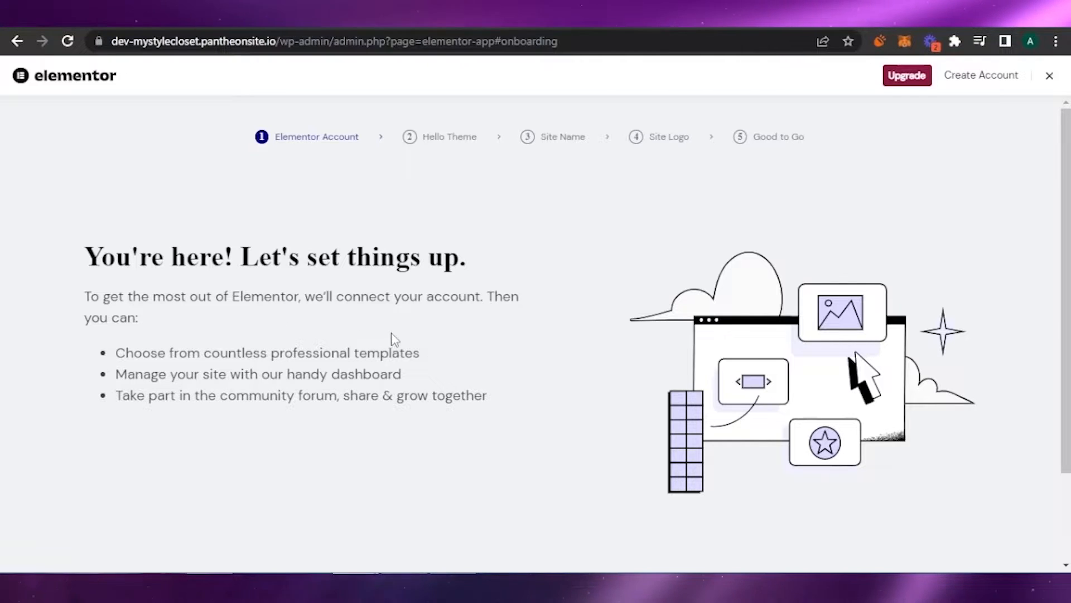
Create an Elementor account by signing up with an existing Google account and confirming the sign-in.
scroll(814, 285, down, 2)
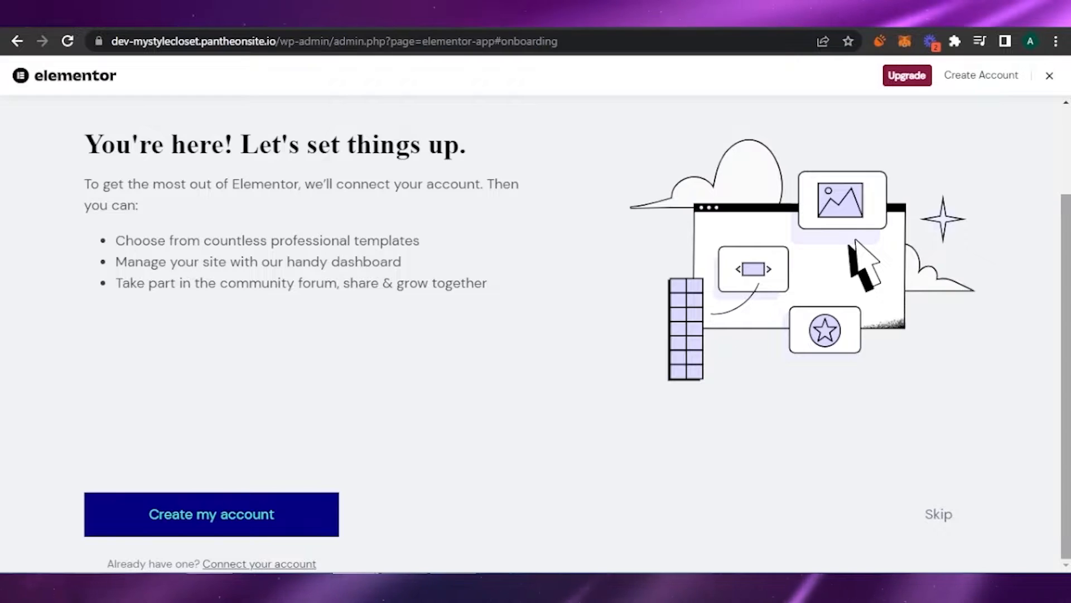
scroll(622, 447, up, 1)
scroll(617, 447, up, 2)
scroll(617, 447, down, 3)
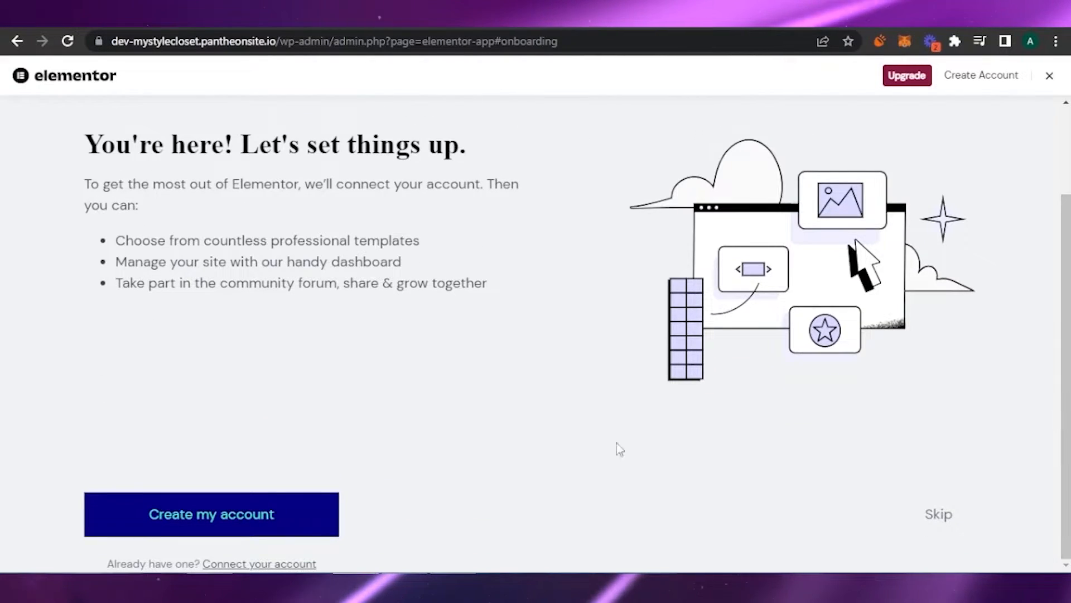
click(278, 514)
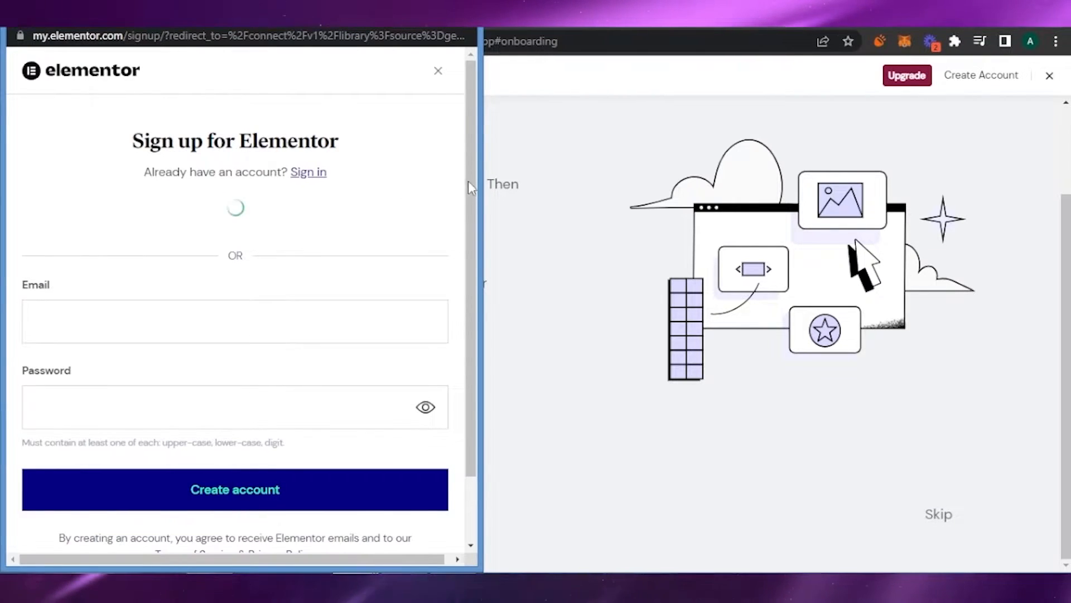
scroll(467, 176, down, 2)
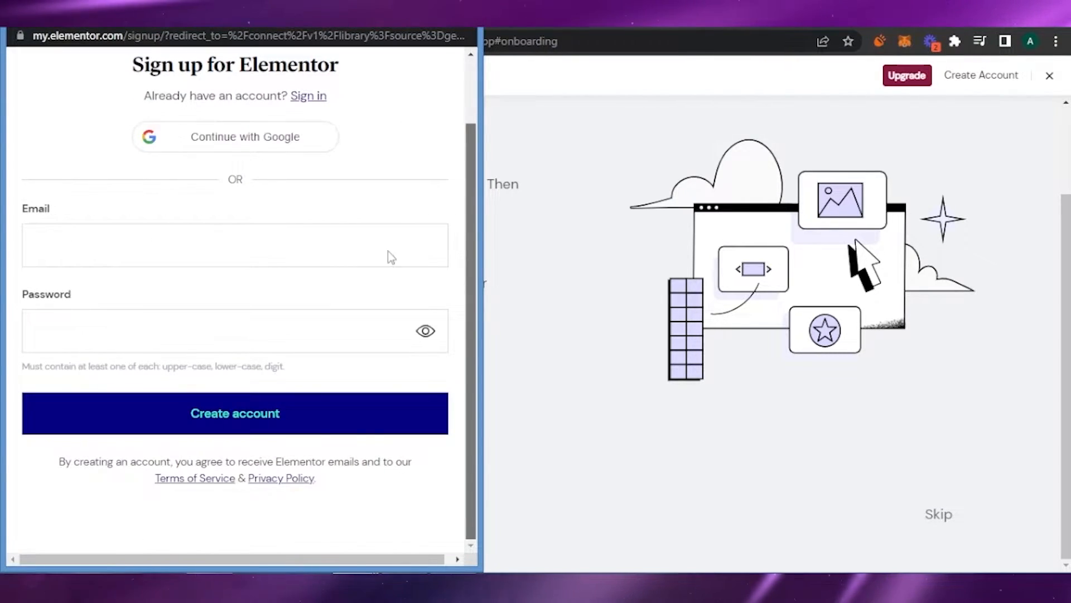
click(163, 251)
click(284, 149)
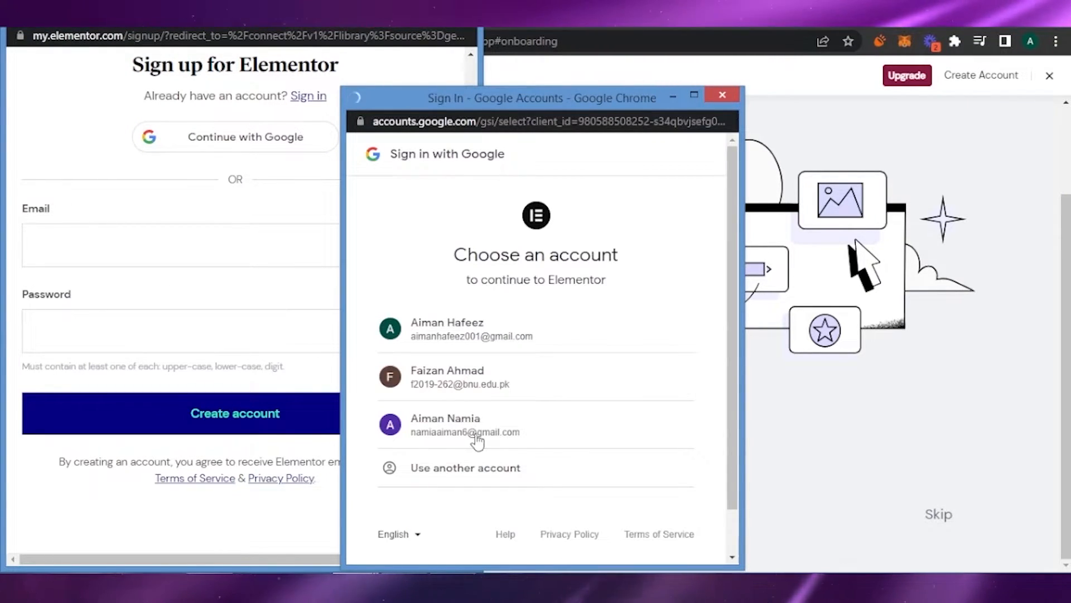
click(478, 436)
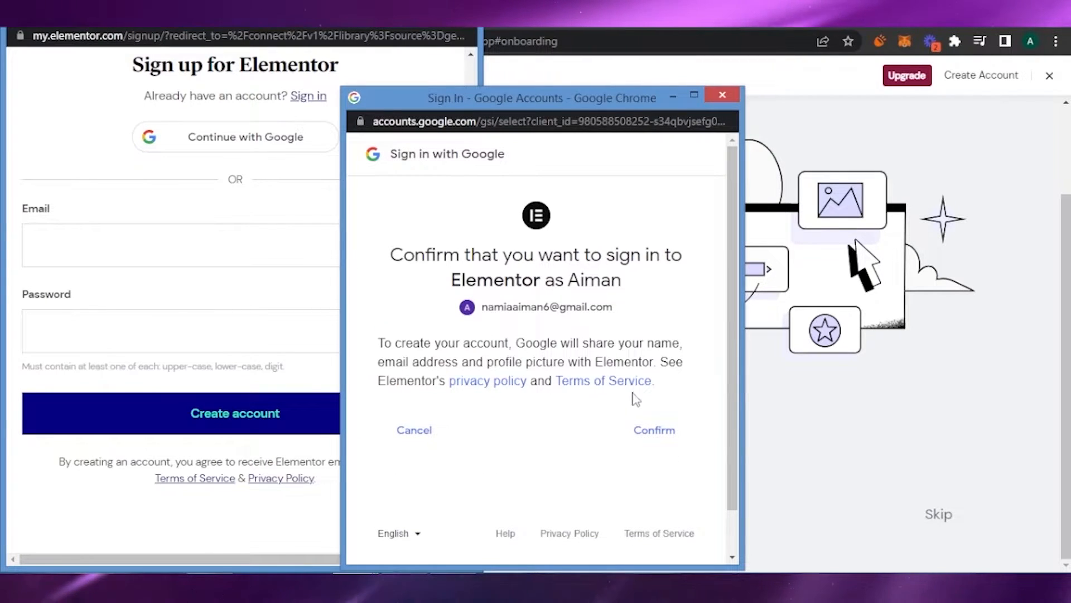
click(651, 432)
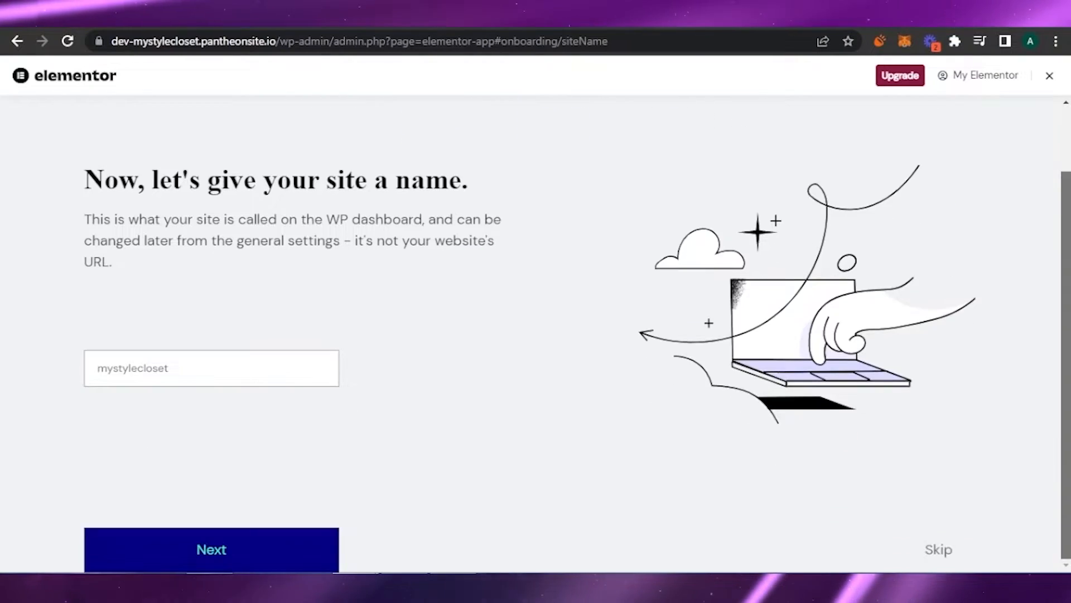
Keep mystylecloset as the site name and skip adding a site logo in the Elementor setup.
click(264, 550)
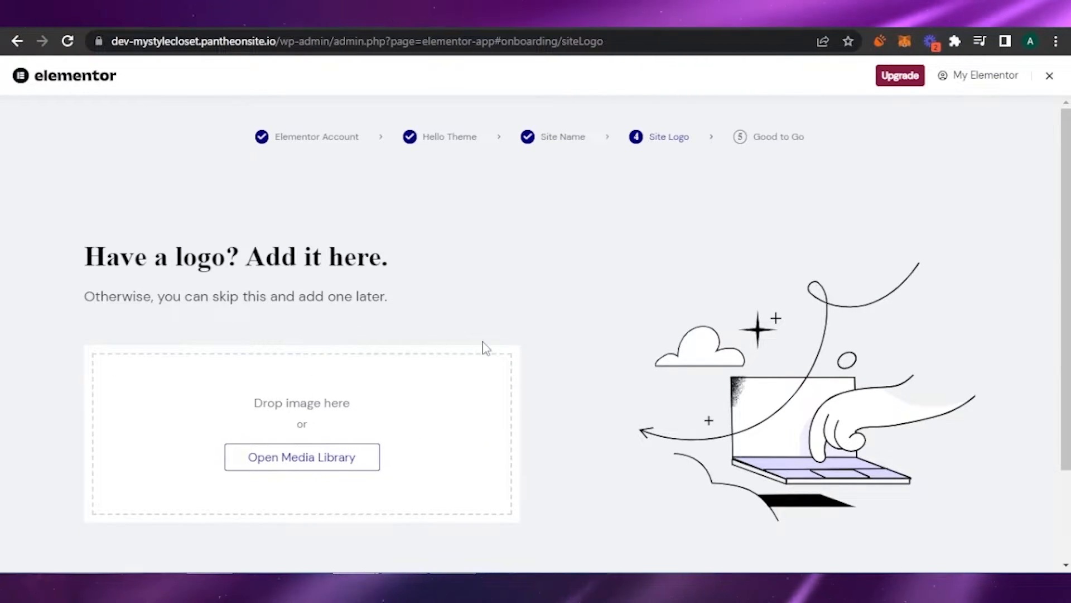
scroll(535, 334, down, 2)
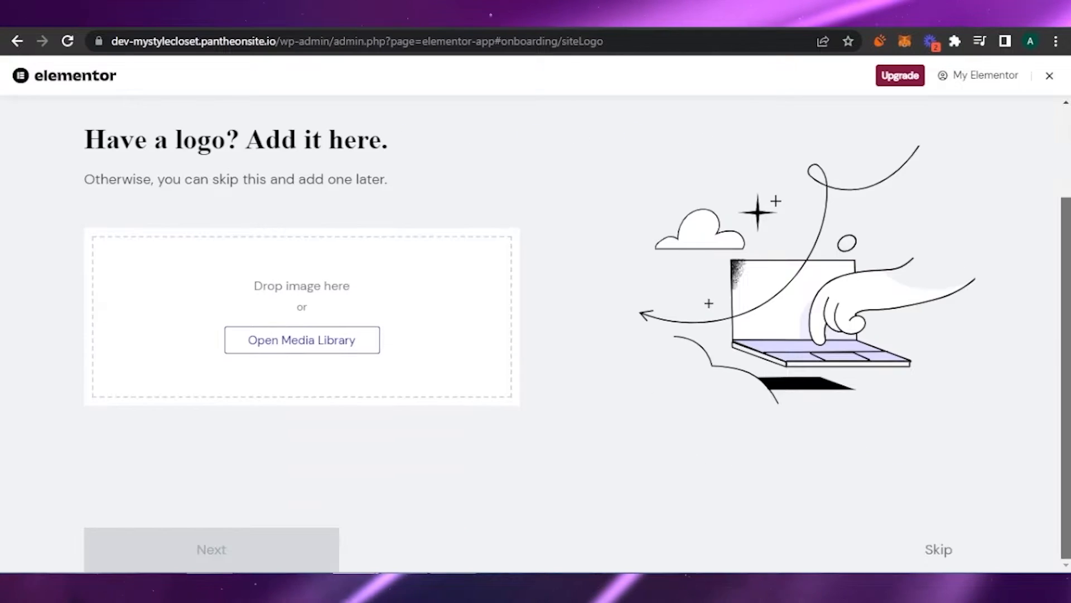
click(938, 550)
Finish the Elementor setup by choosing to browse the 100+ templates in the Kit Library.
scroll(535, 335, down, 2)
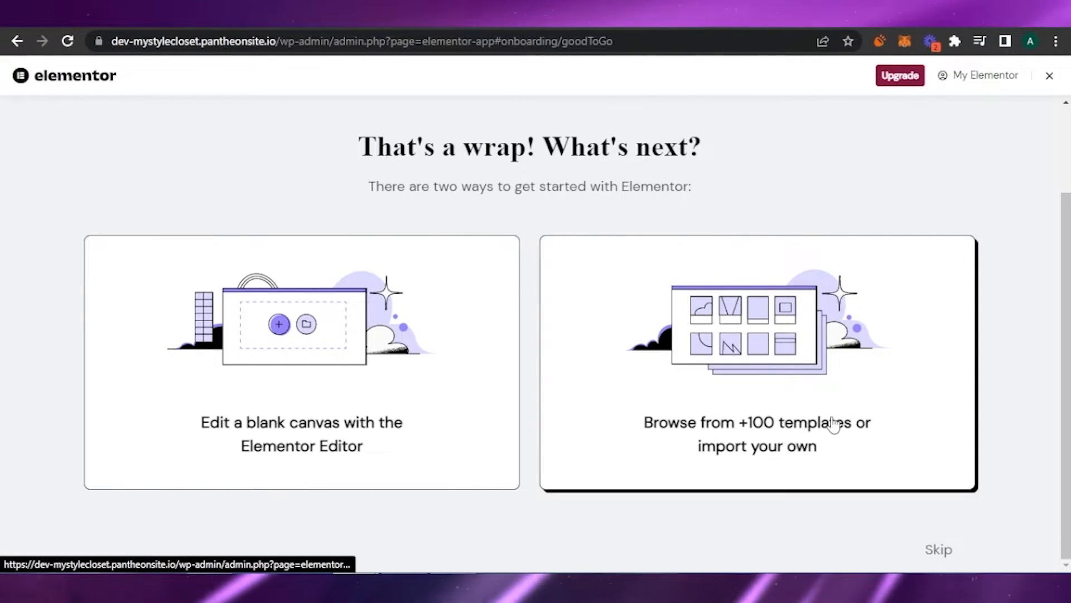
scroll(535, 334, up, 2)
scroll(878, 457, down, 2)
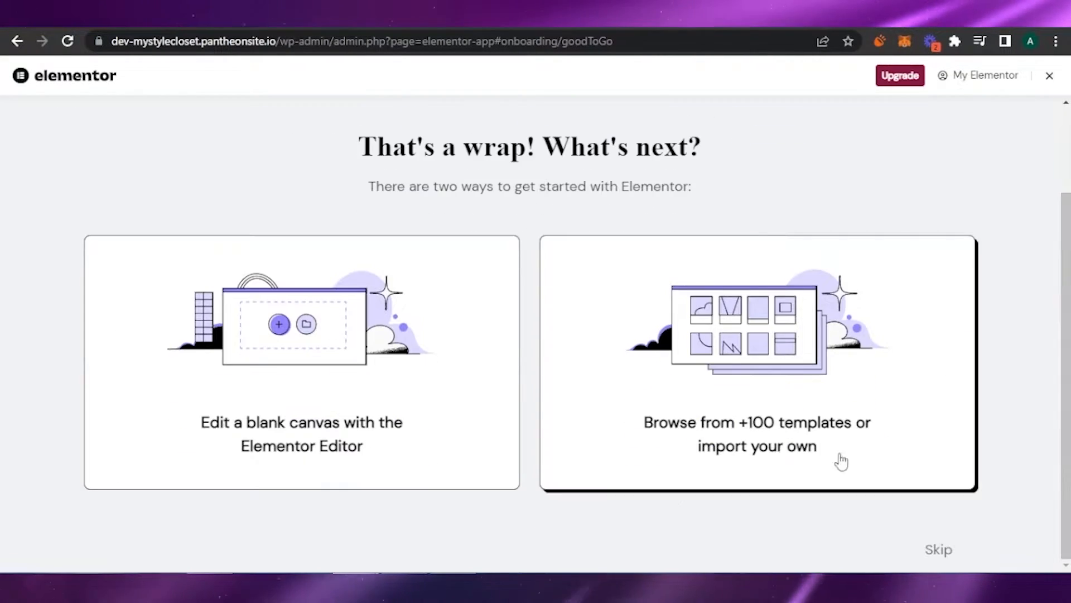
click(774, 447)
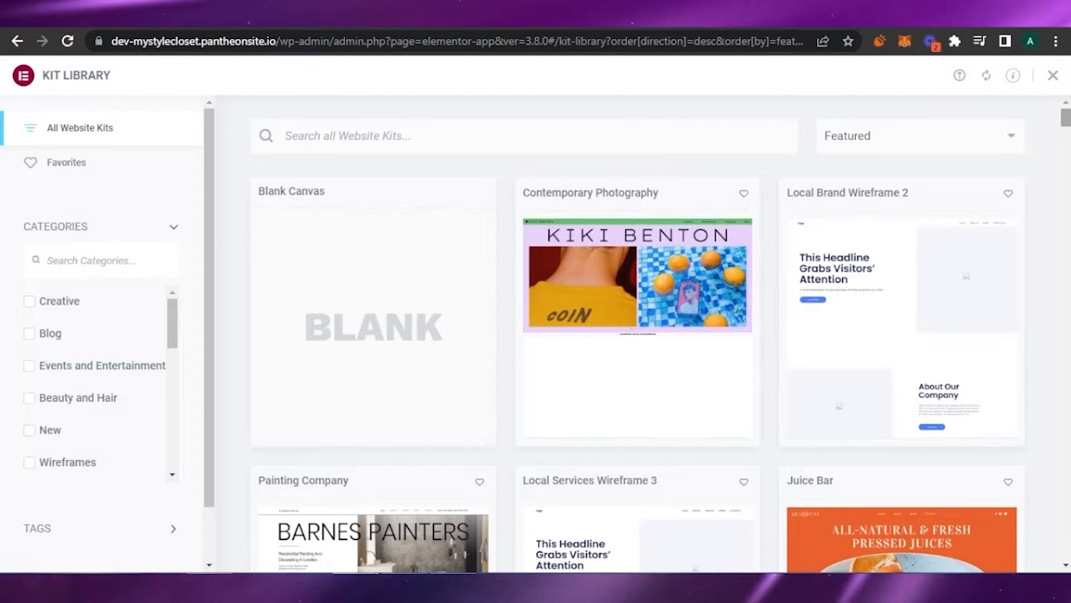
Browse the website kits in the Kit Library and open the demo of the Bread Bakery kit.
scroll(703, 360, down, 2)
scroll(638, 368, down, 9)
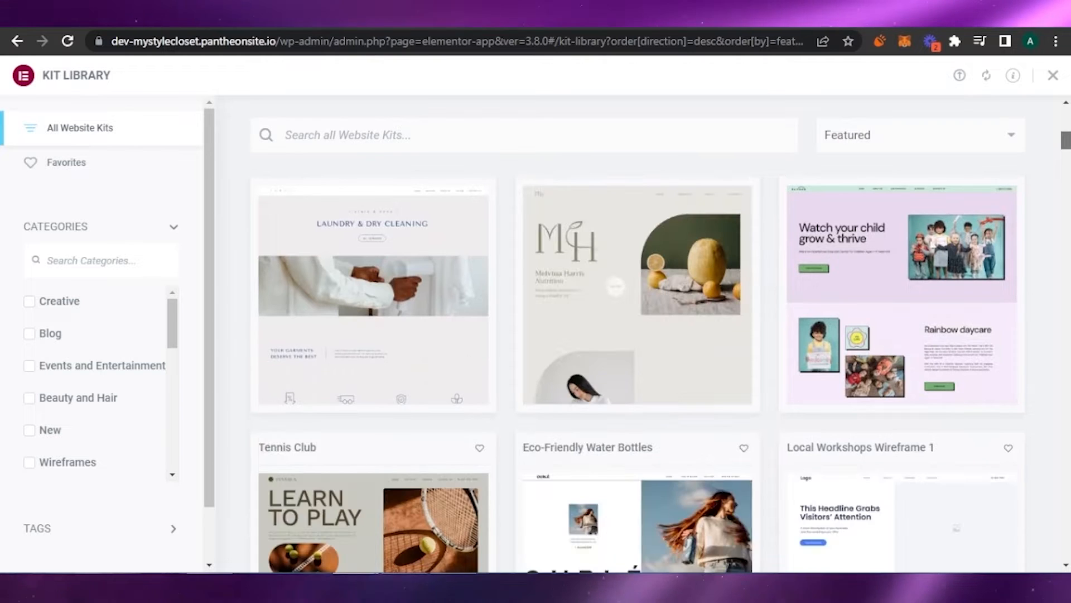
scroll(637, 335, down, 3)
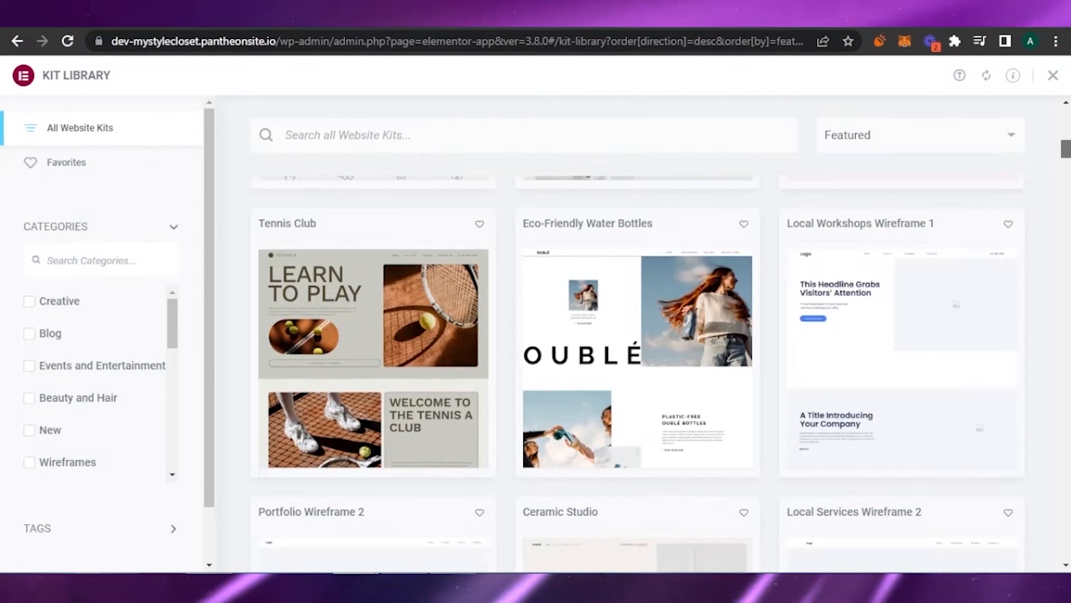
scroll(638, 358, up, 5)
scroll(638, 357, down, 13)
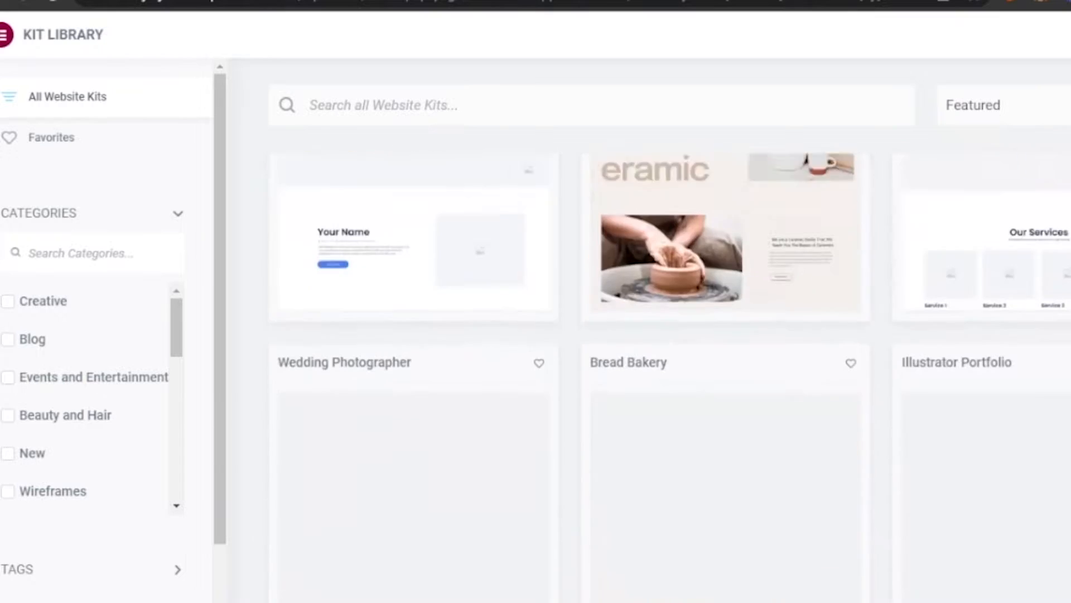
scroll(669, 368, down, 1)
scroll(669, 368, up, 4)
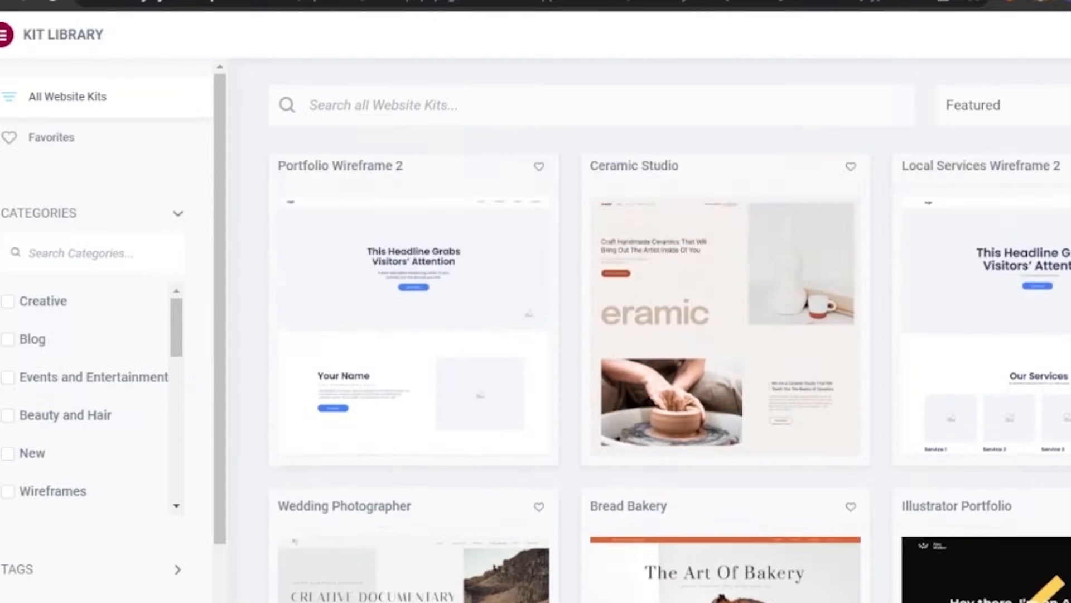
scroll(670, 368, down, 5)
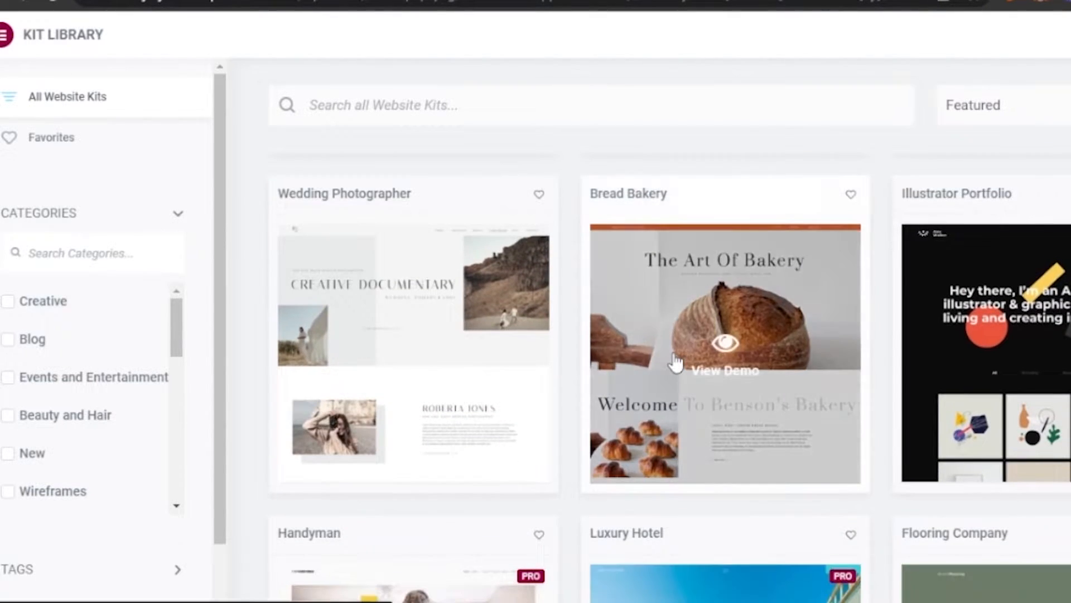
click(726, 344)
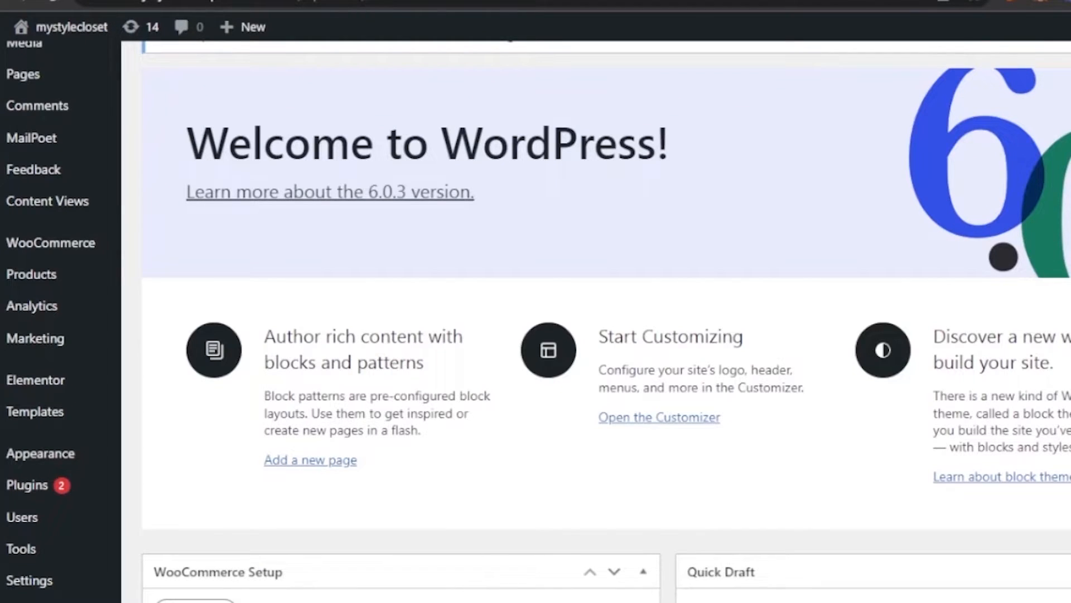
Create a new WordPress page and open it for editing with Elementor.
scroll(558, 324, up, 2)
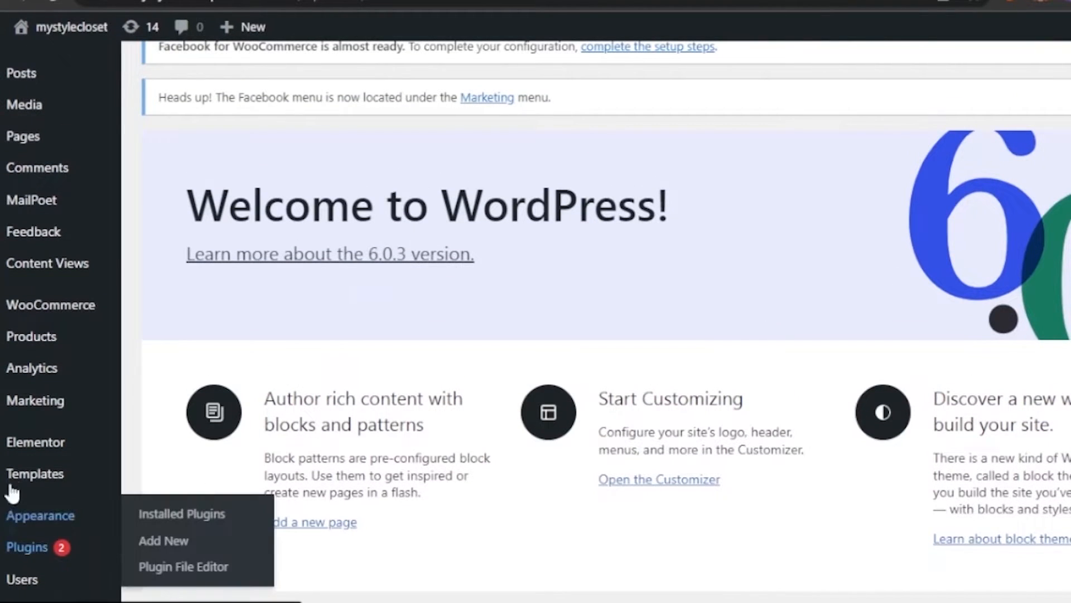
mouse_move(41, 454)
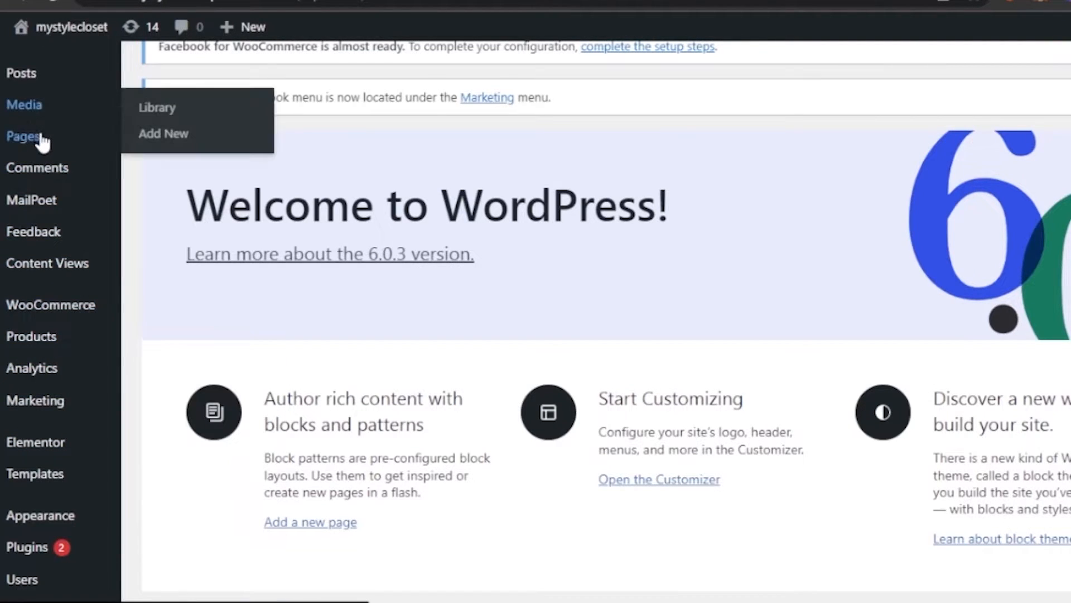
mouse_move(42, 142)
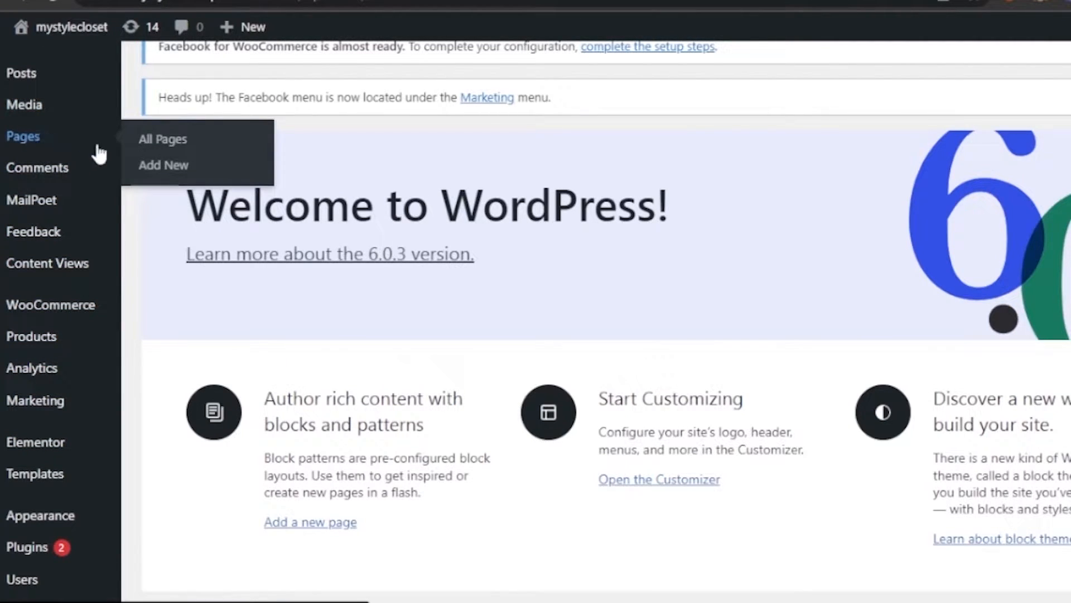
click(171, 165)
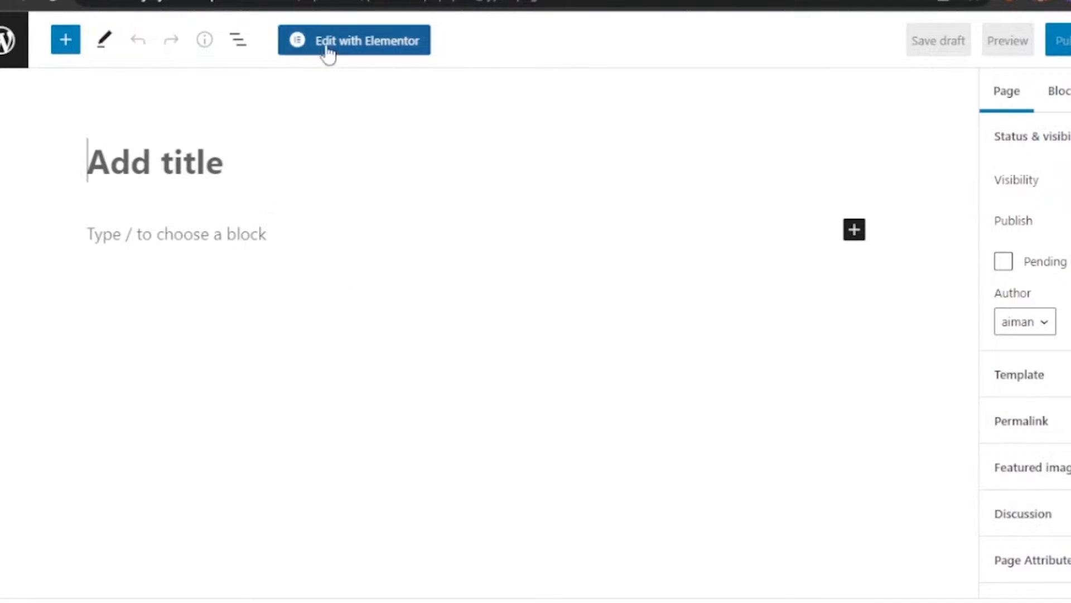
click(356, 57)
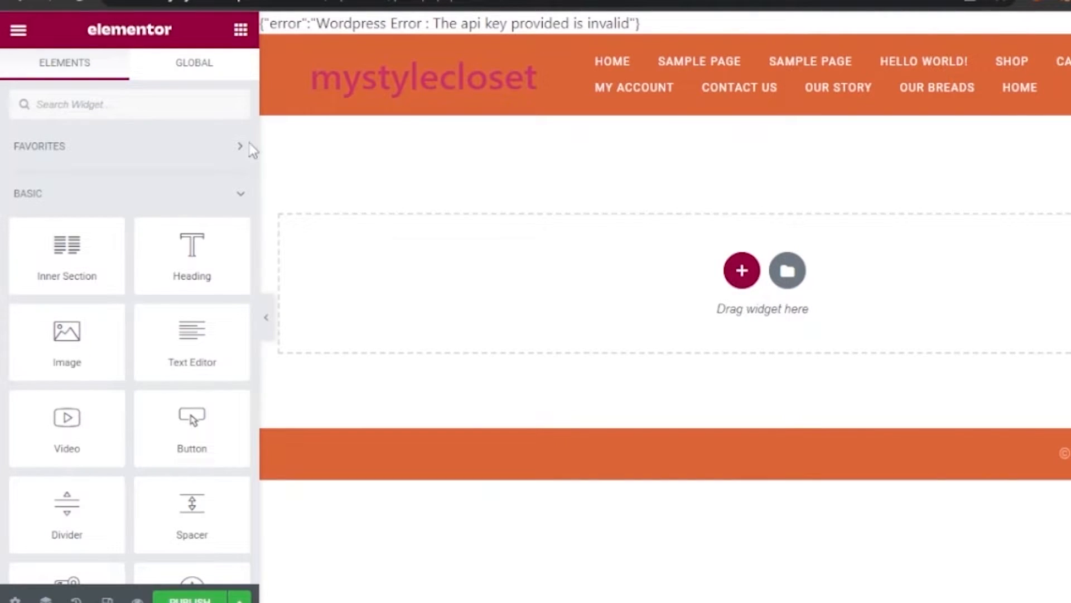
Add a Heading widget to the empty page and replace its placeholder text with "blouses".
mouse_move(256, 129)
mouse_down()
mouse_move(256, 177)
mouse_move(254, 121)
mouse_up()
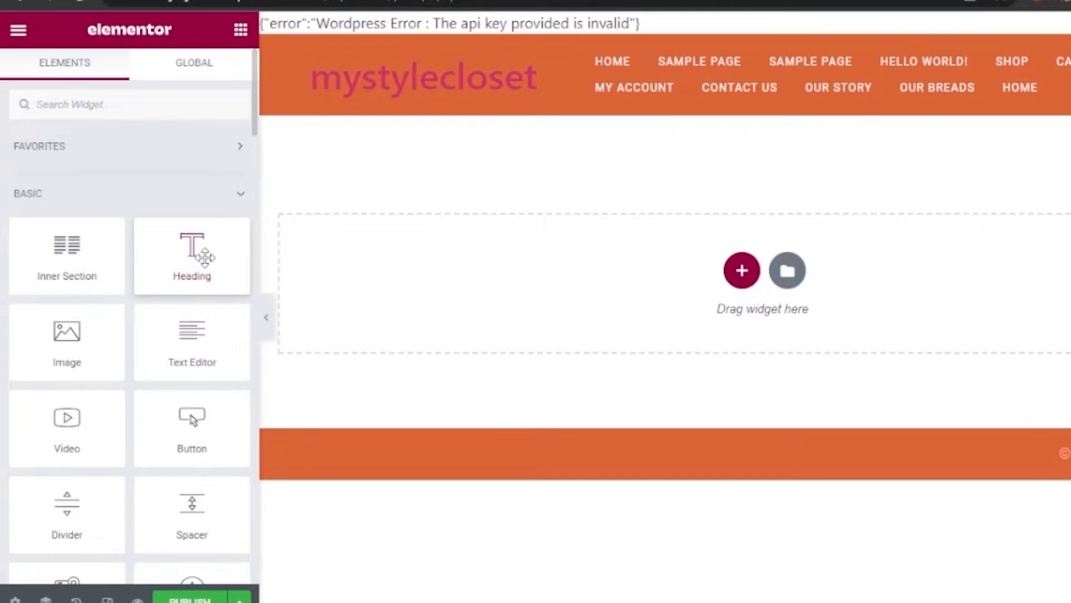
drag(205, 257, 397, 229)
click(1040, 154)
drag(305, 152, 1066, 201)
key(BackSpace)
key(BackSpace)
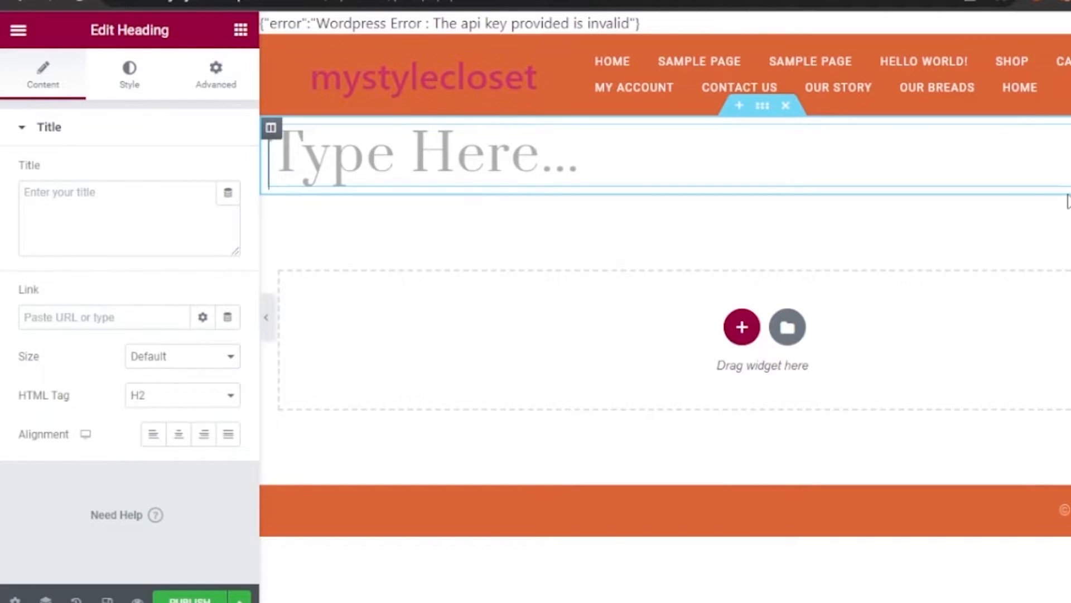
text(blous)
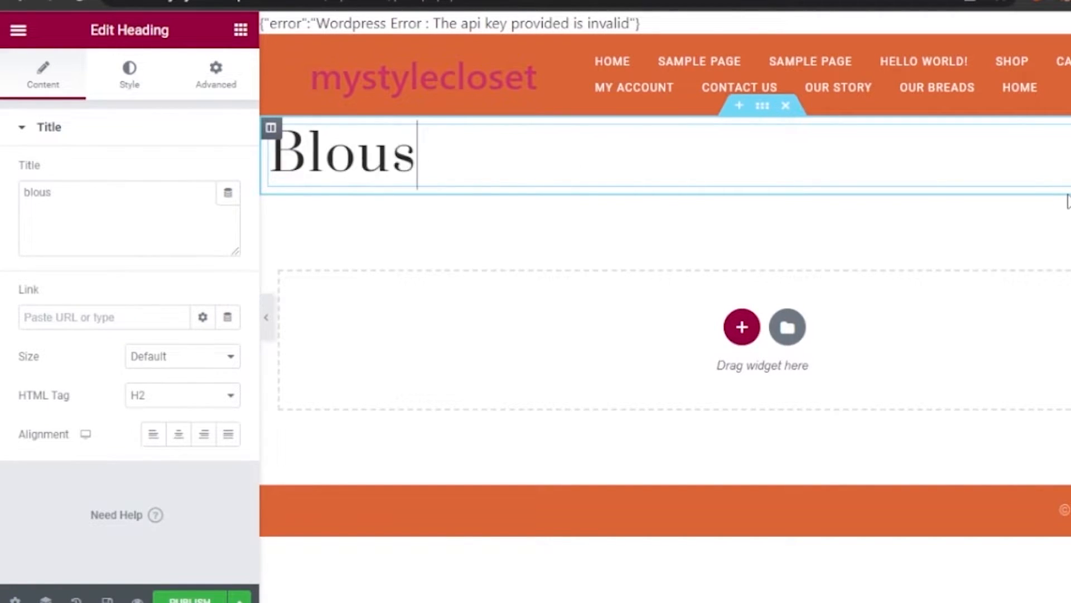
text(es)
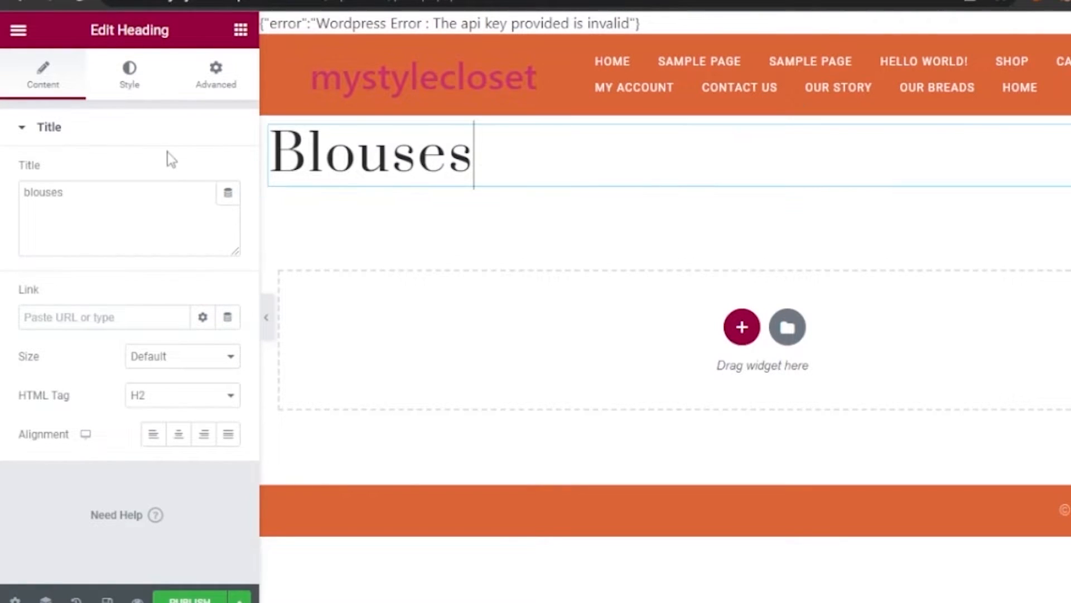
click(124, 209)
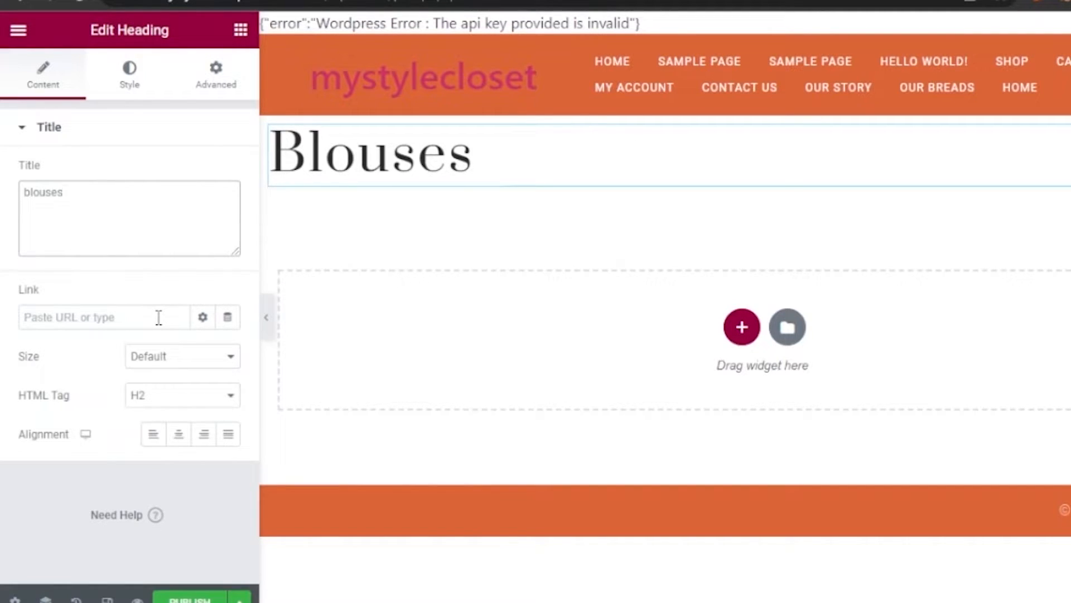
Check the heading's size options, try right and justified alignment, and set the heading's alignment to Center.
click(233, 360)
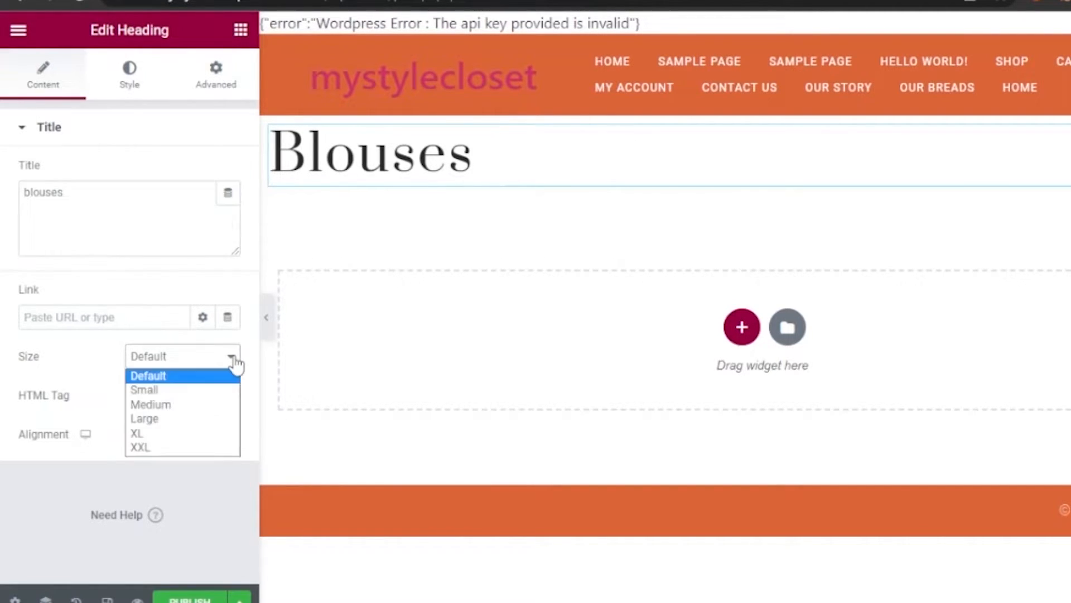
click(234, 361)
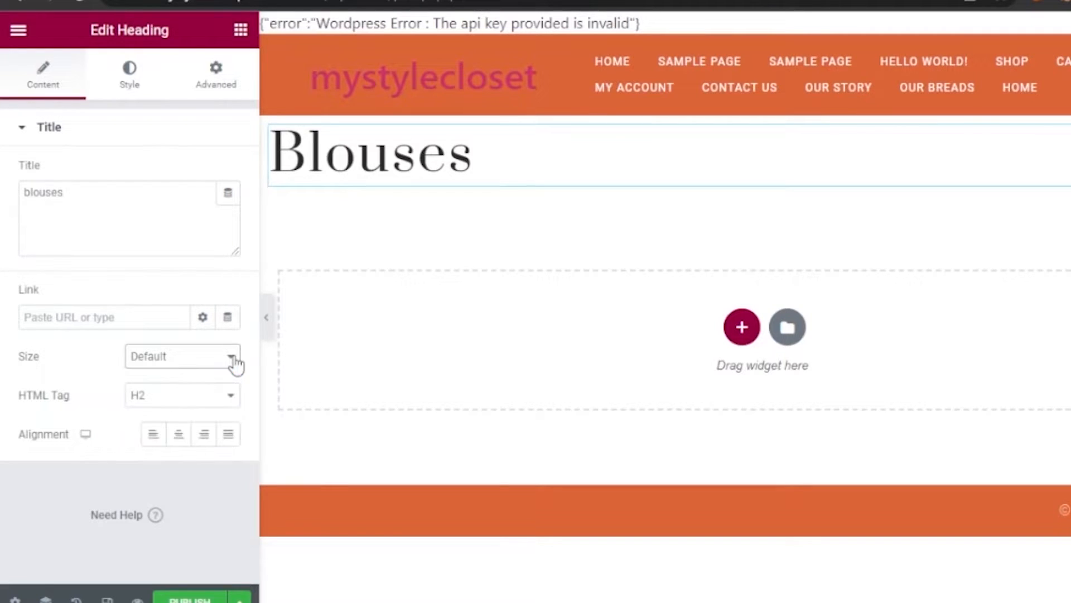
click(181, 438)
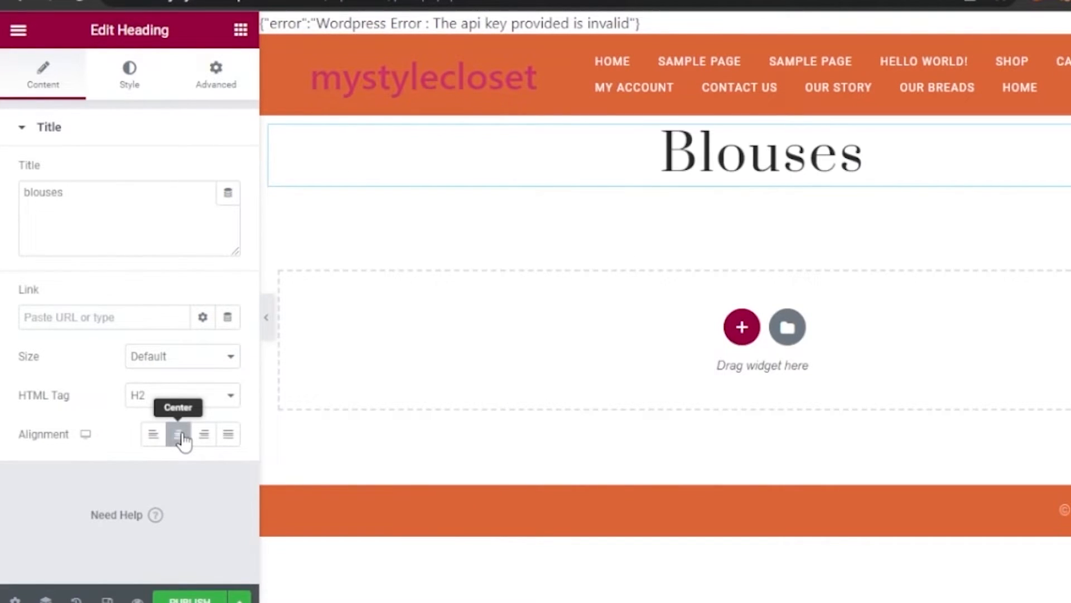
click(204, 440)
click(231, 441)
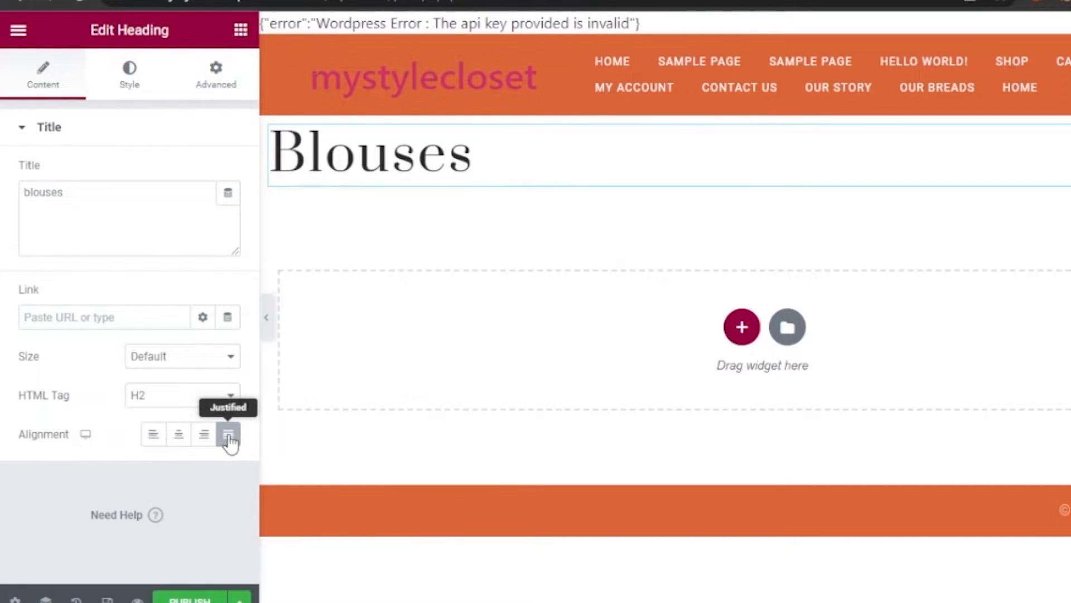
click(179, 442)
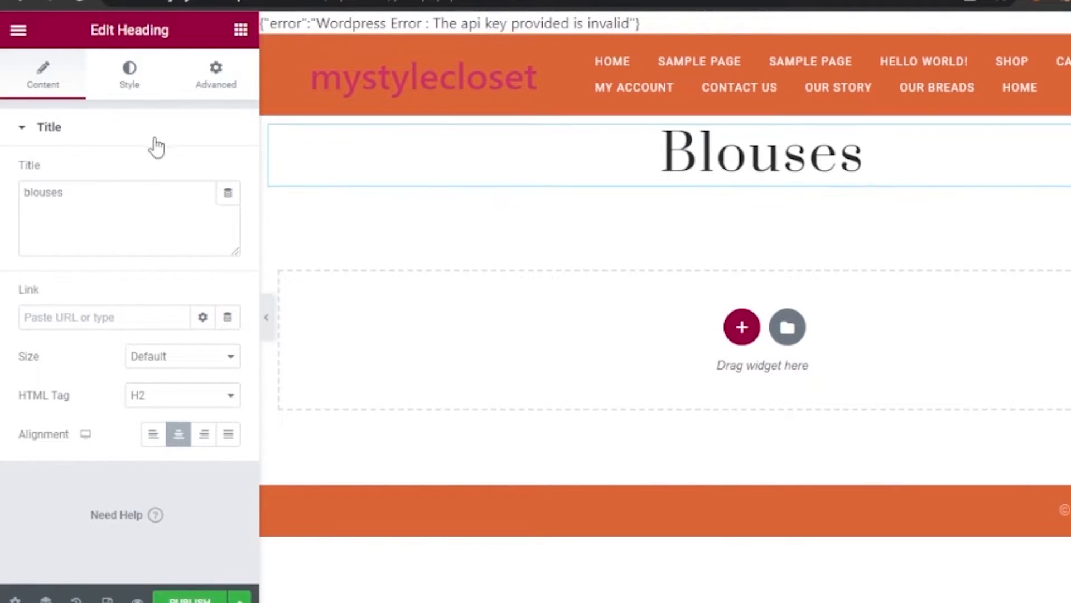
In the heading's typography style, try the Praise font family and settle on Hepta Slab.
click(131, 85)
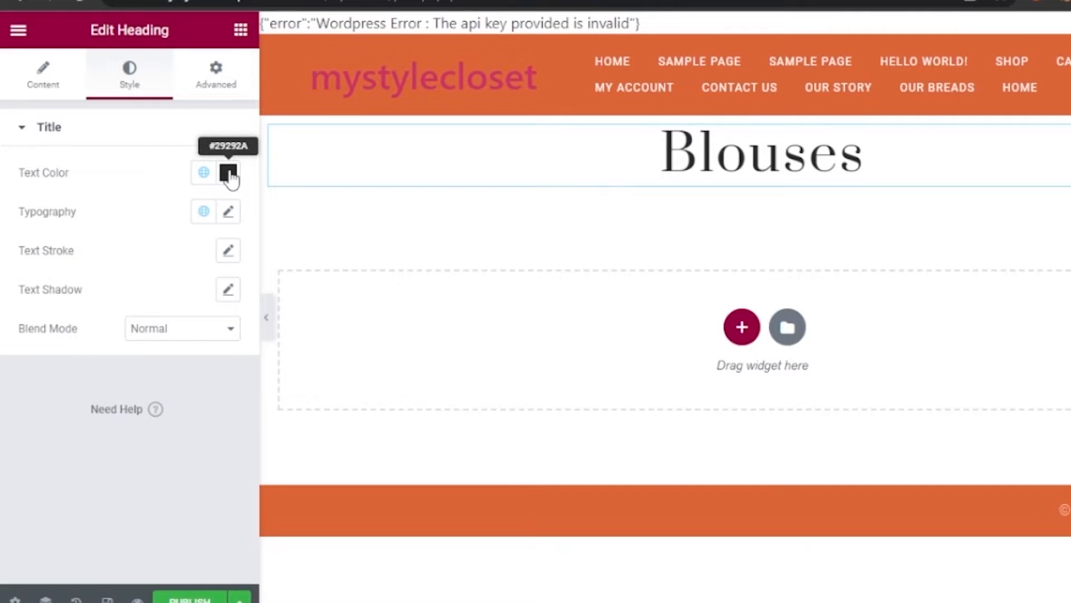
click(229, 217)
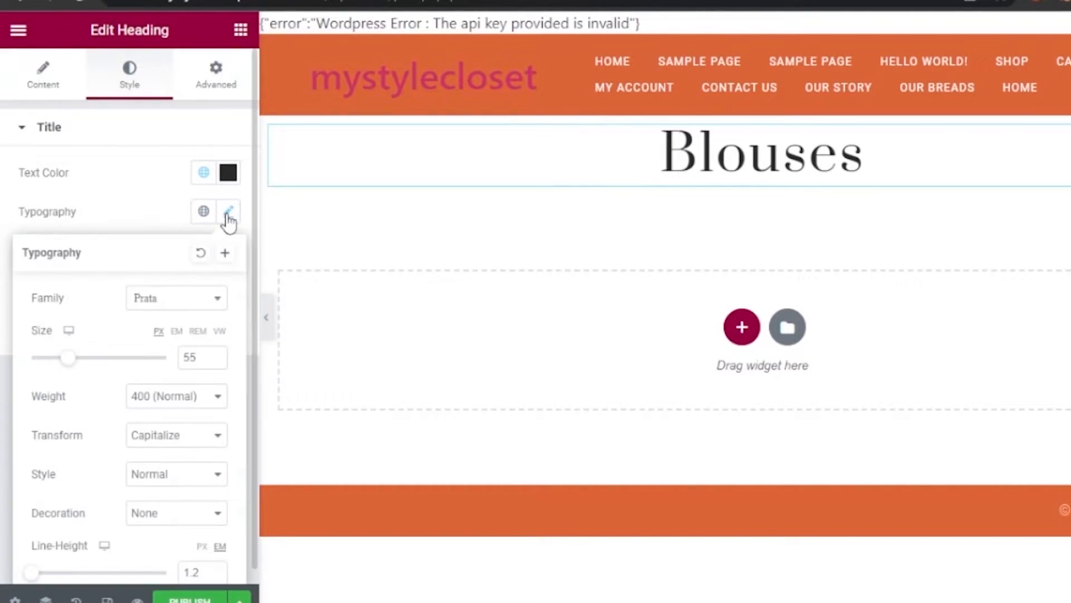
click(222, 304)
click(222, 304)
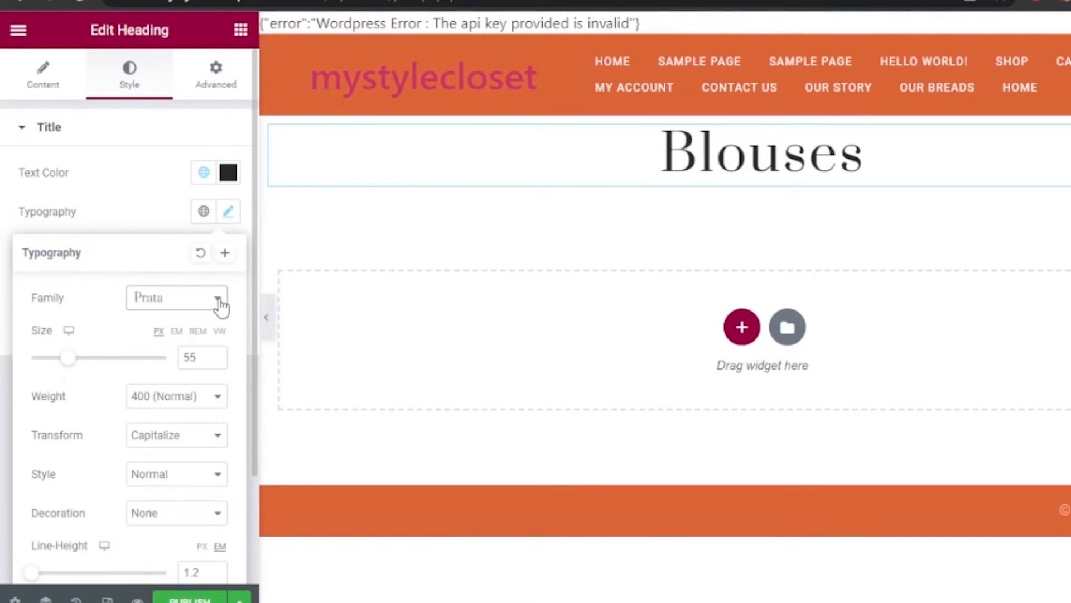
click(221, 304)
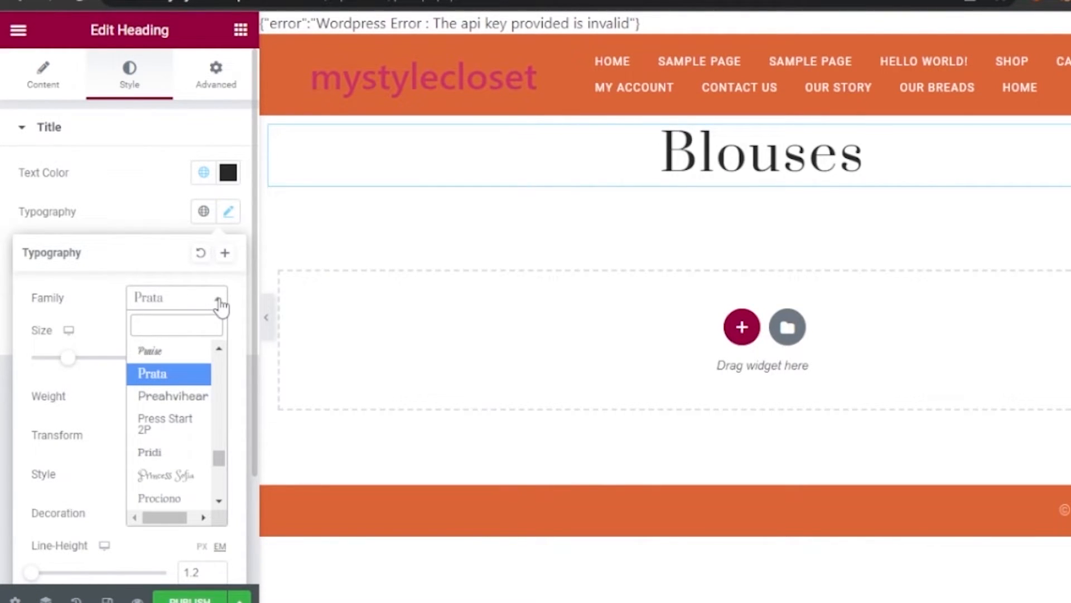
click(170, 353)
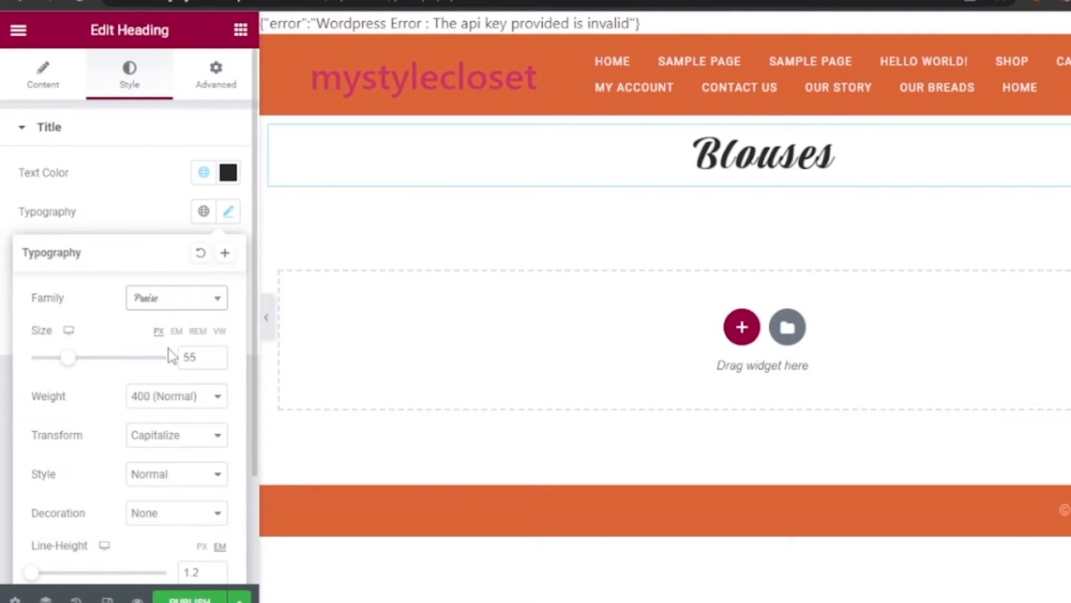
click(220, 307)
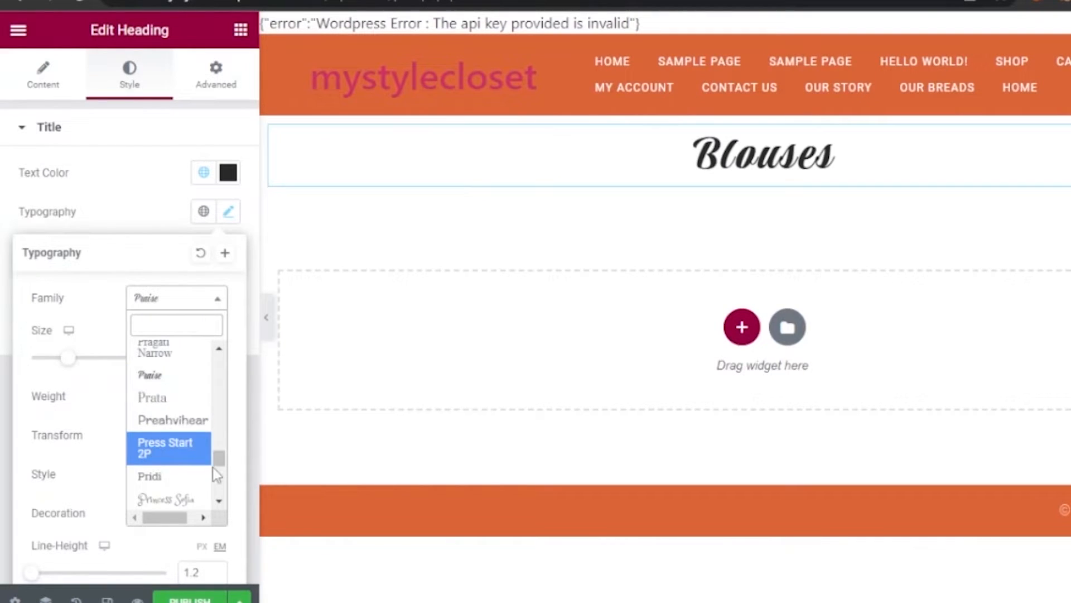
drag(221, 465, 216, 407)
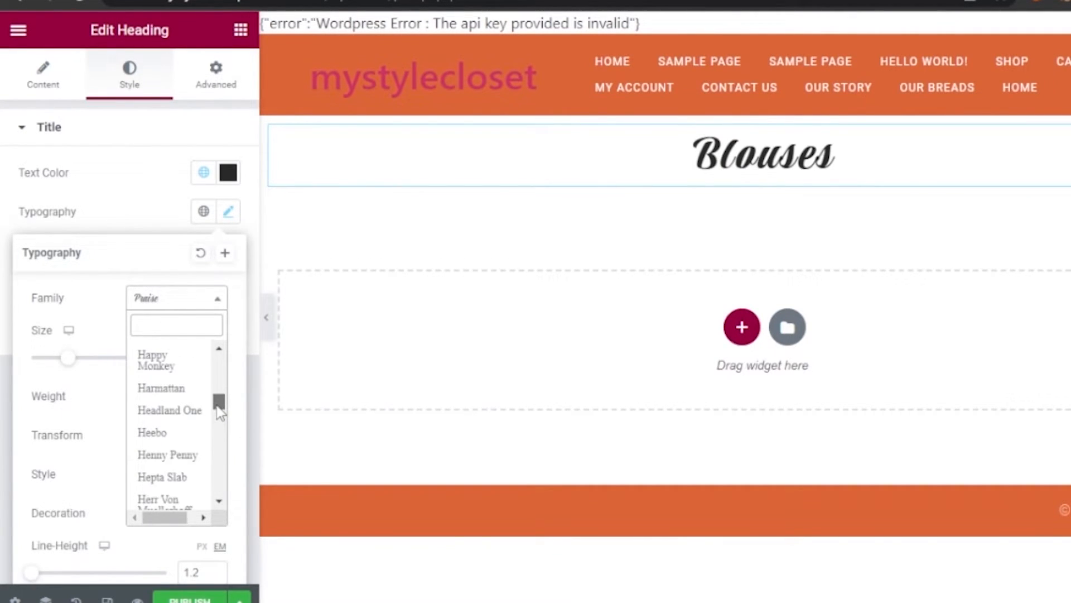
click(159, 499)
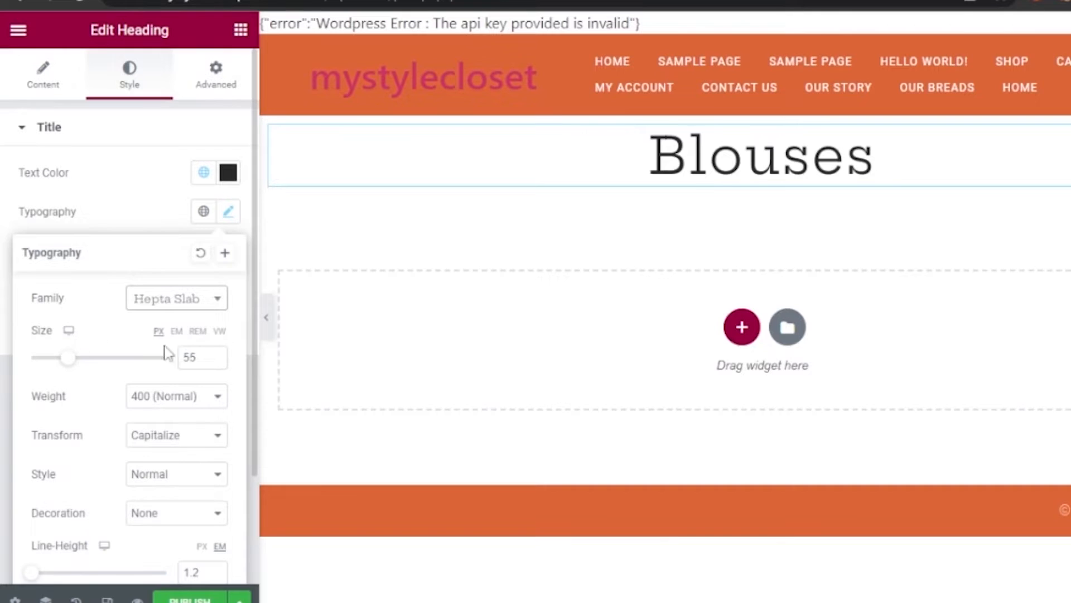
Raise the heading's font size to 59 px and bring it back down to 56 px.
click(216, 356)
click(215, 356)
click(215, 356)
click(215, 356)
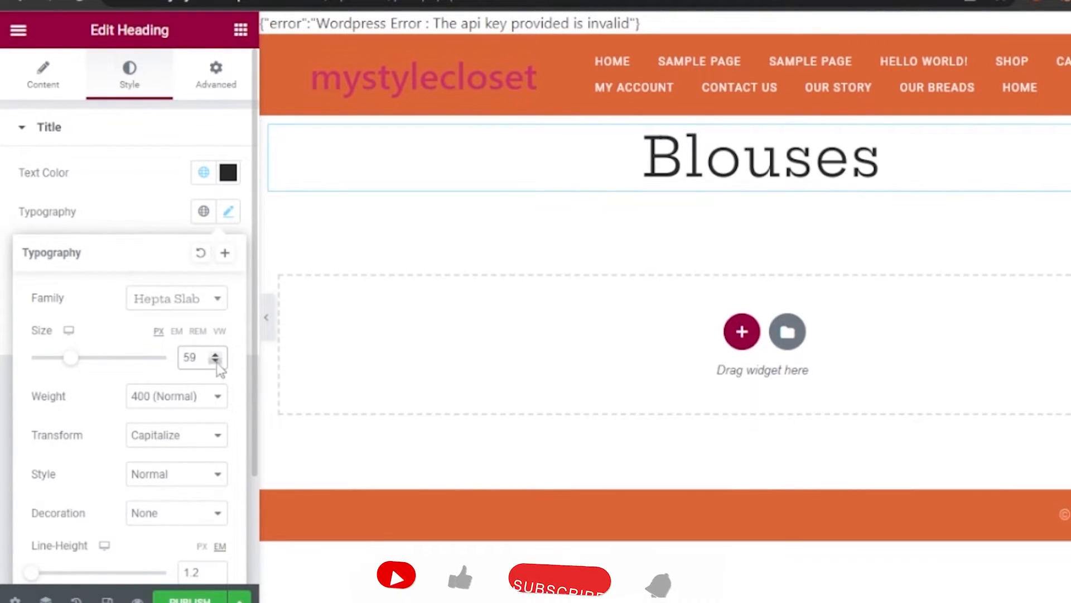
click(216, 361)
click(216, 361)
click(215, 361)
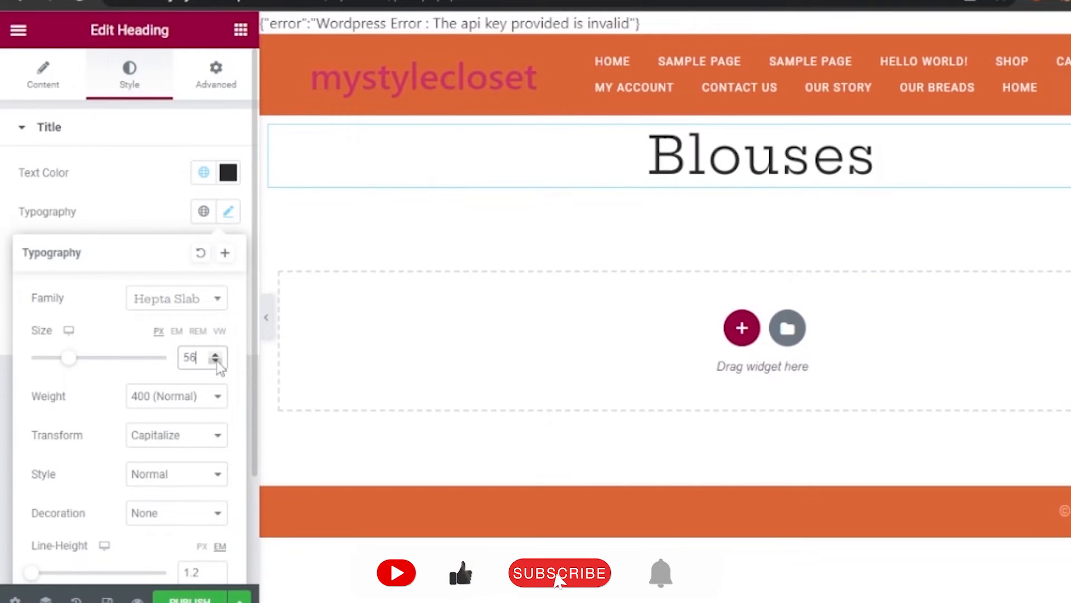
Try the 900 (Black) and 100 (Thin) font weights on the heading and settle on 200 (Extra Light).
click(219, 397)
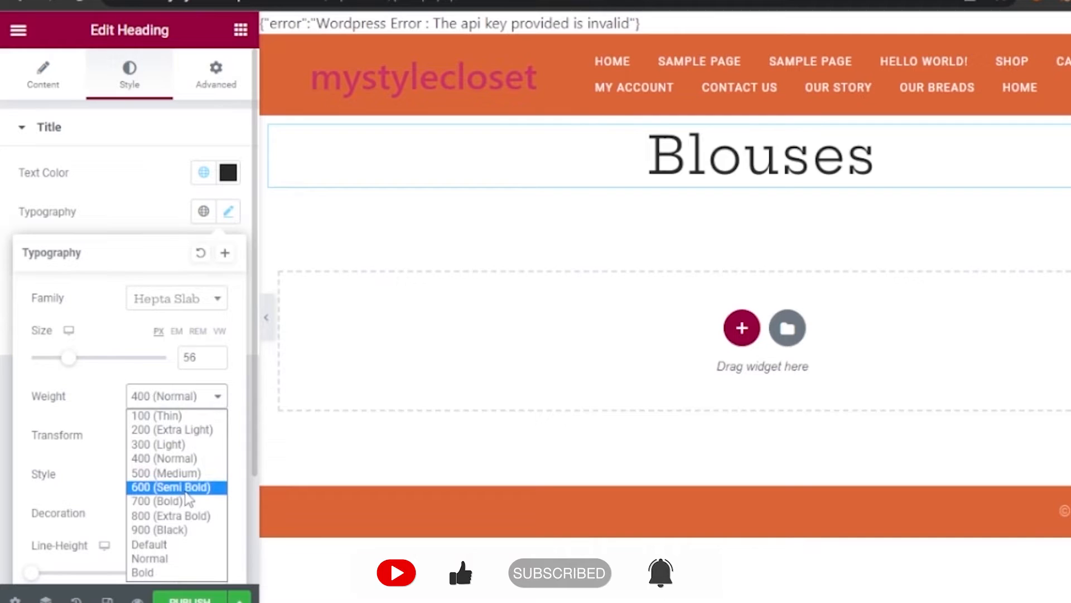
click(190, 528)
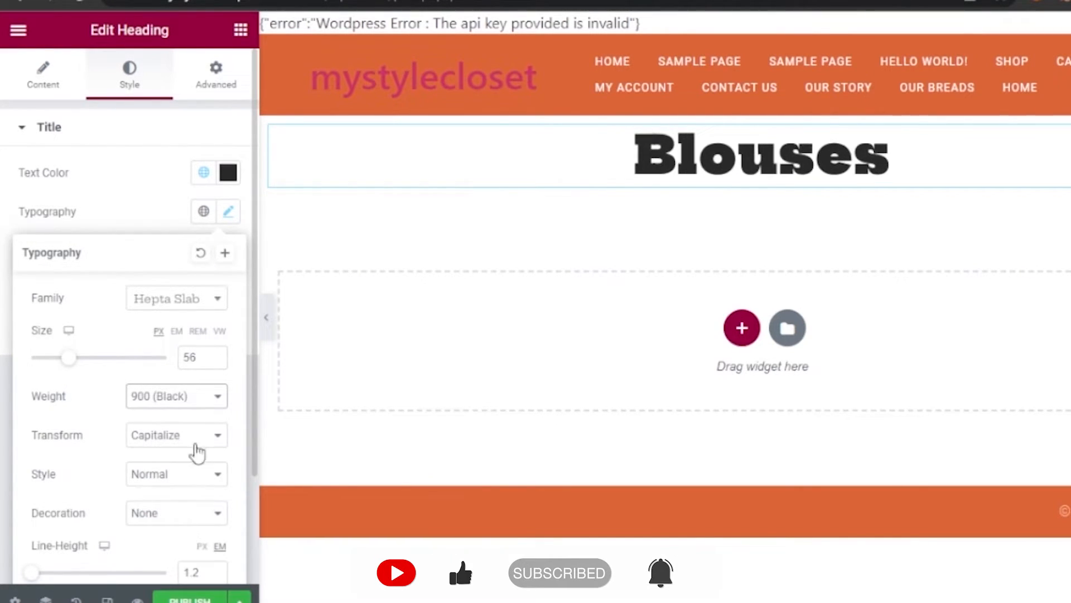
click(217, 397)
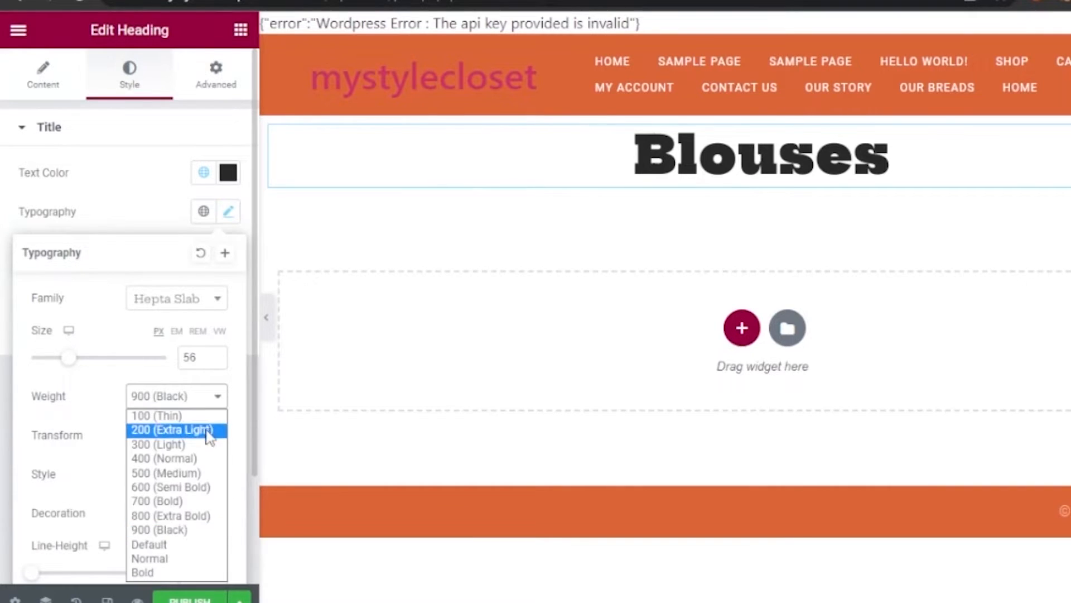
click(189, 416)
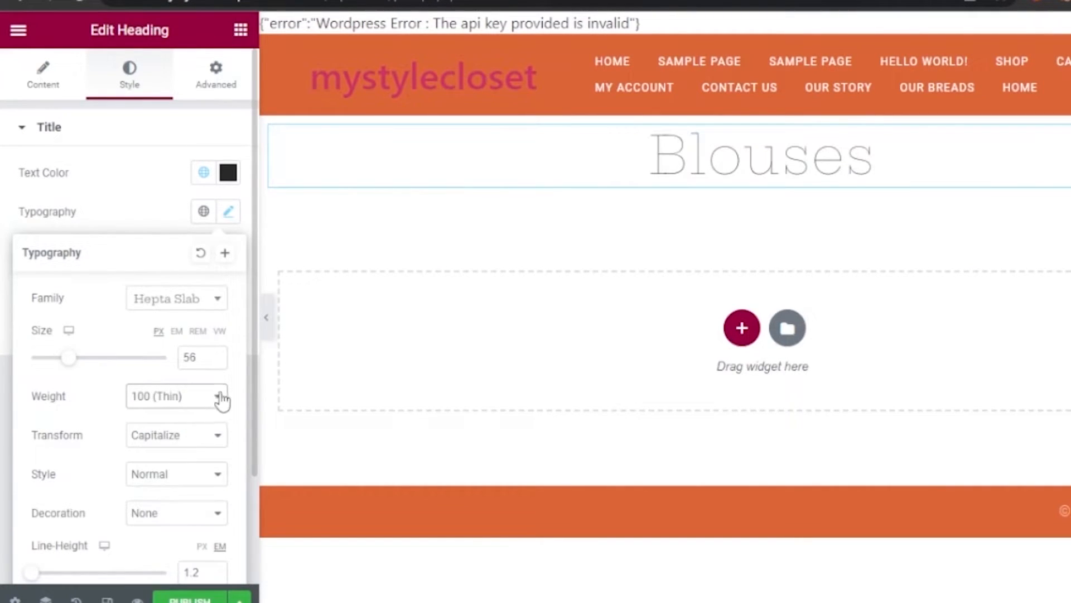
click(220, 398)
click(208, 430)
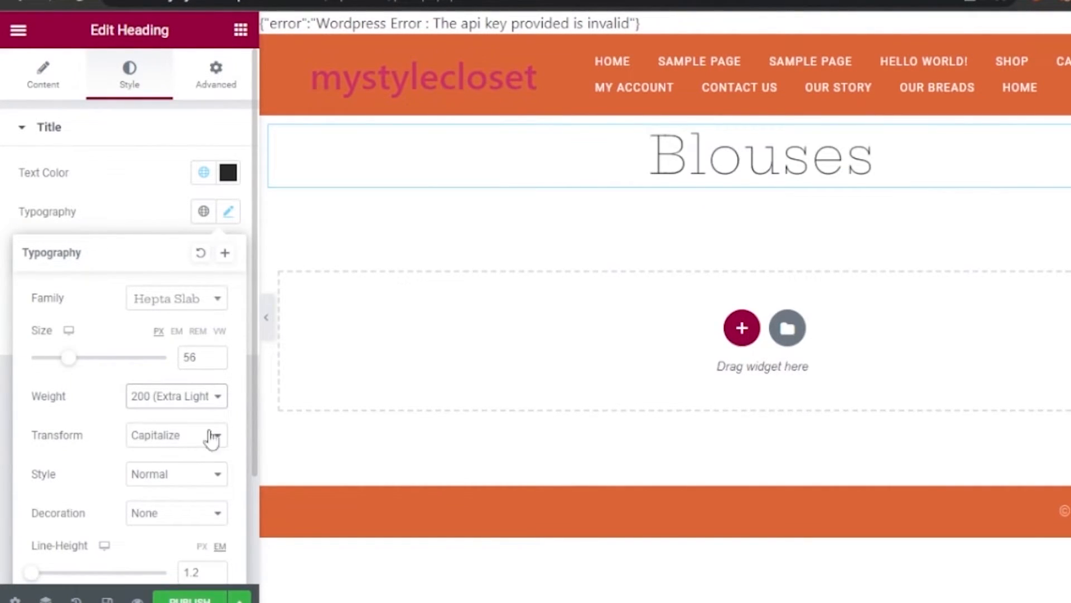
Try the Uppercase and Lowercase text transforms on the heading and go back to Capitalize.
click(226, 437)
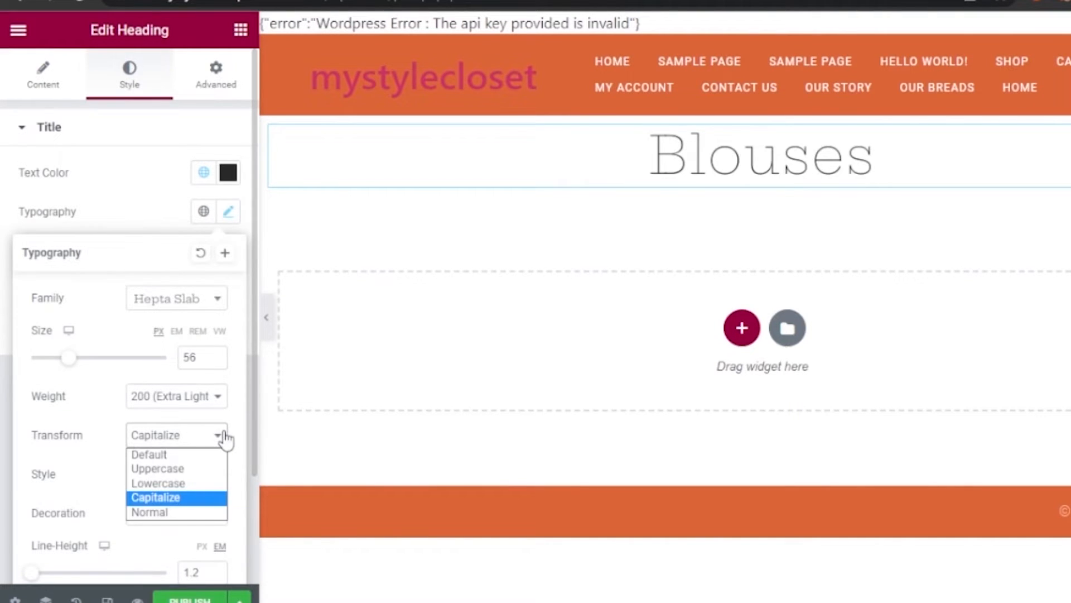
click(212, 471)
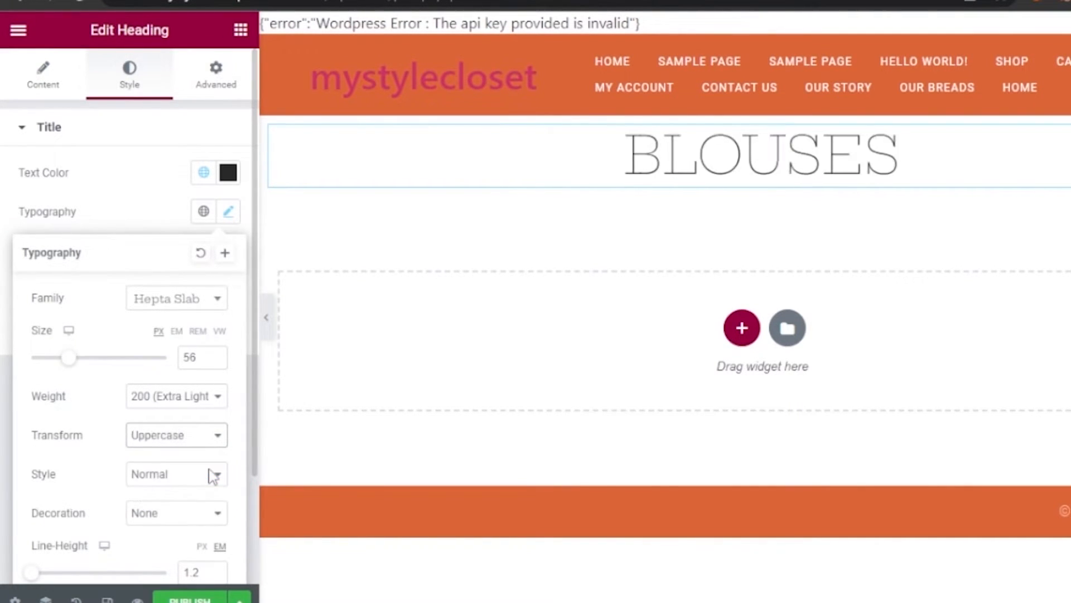
click(218, 439)
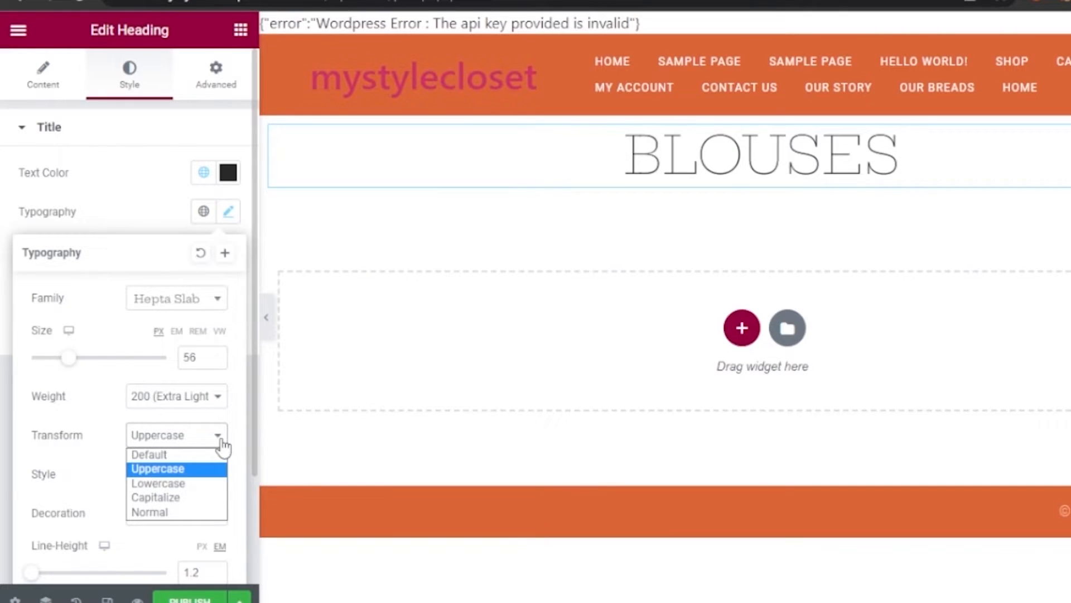
click(194, 485)
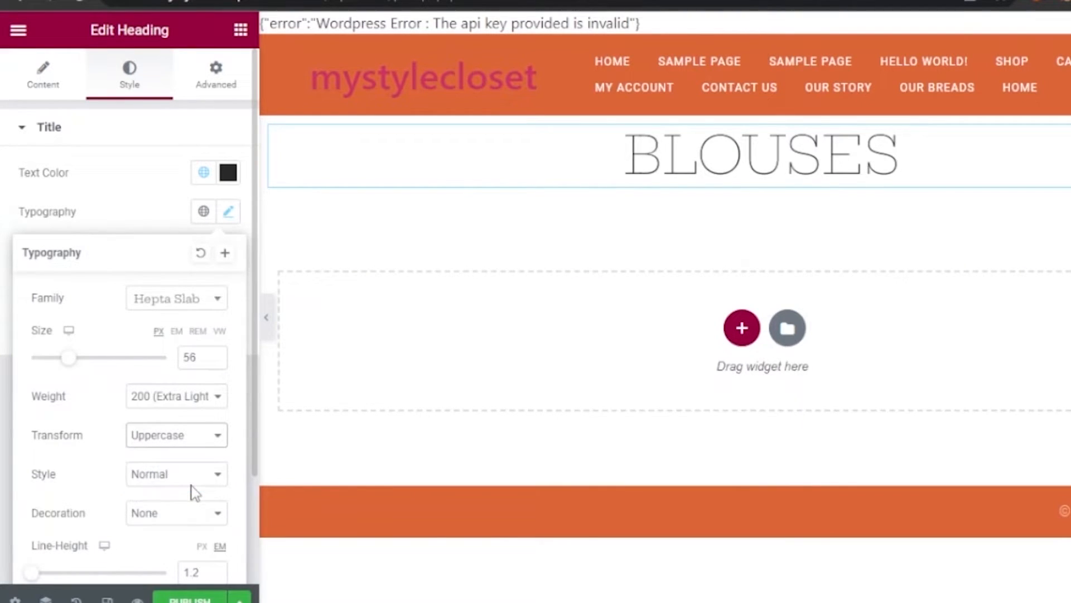
click(219, 438)
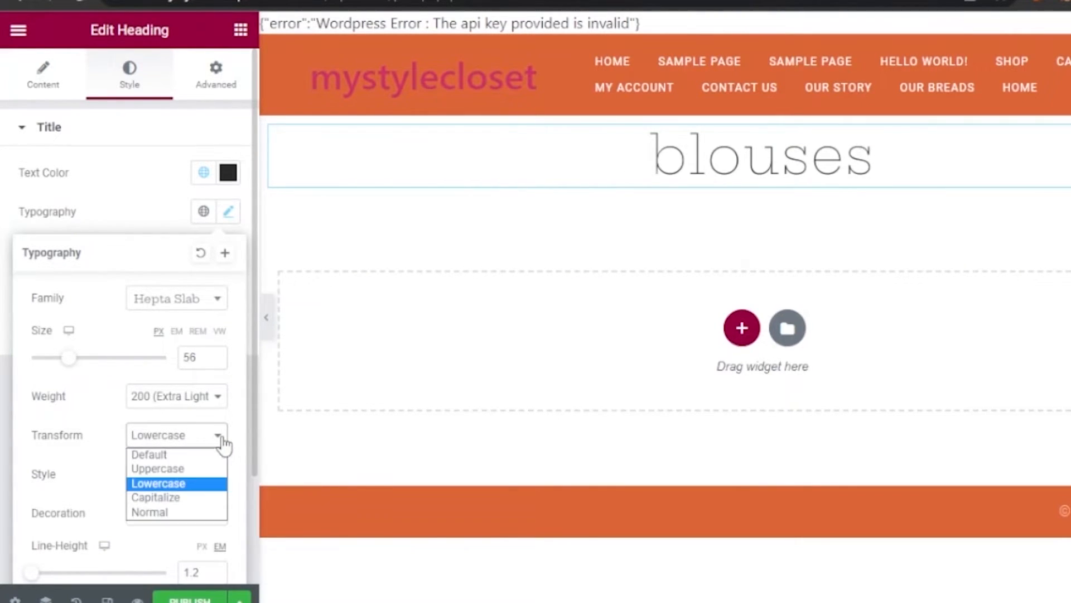
click(183, 498)
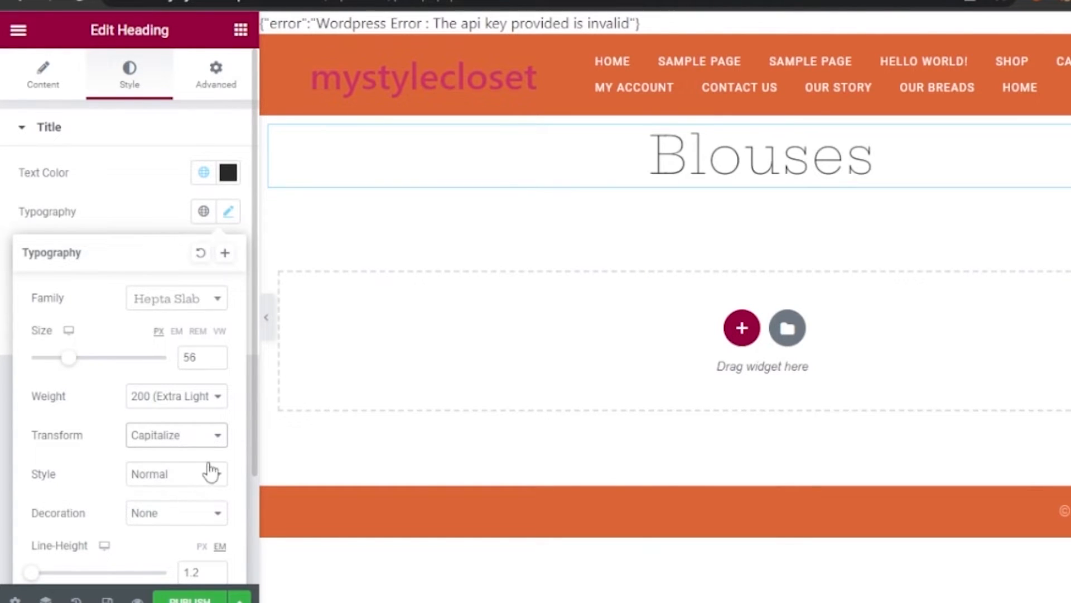
click(216, 443)
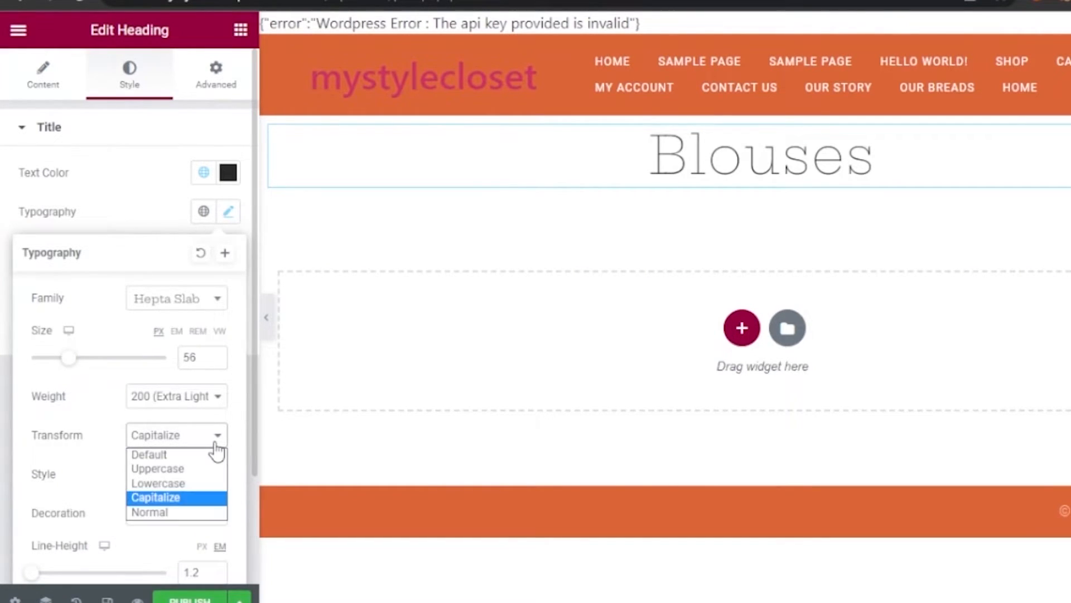
click(199, 497)
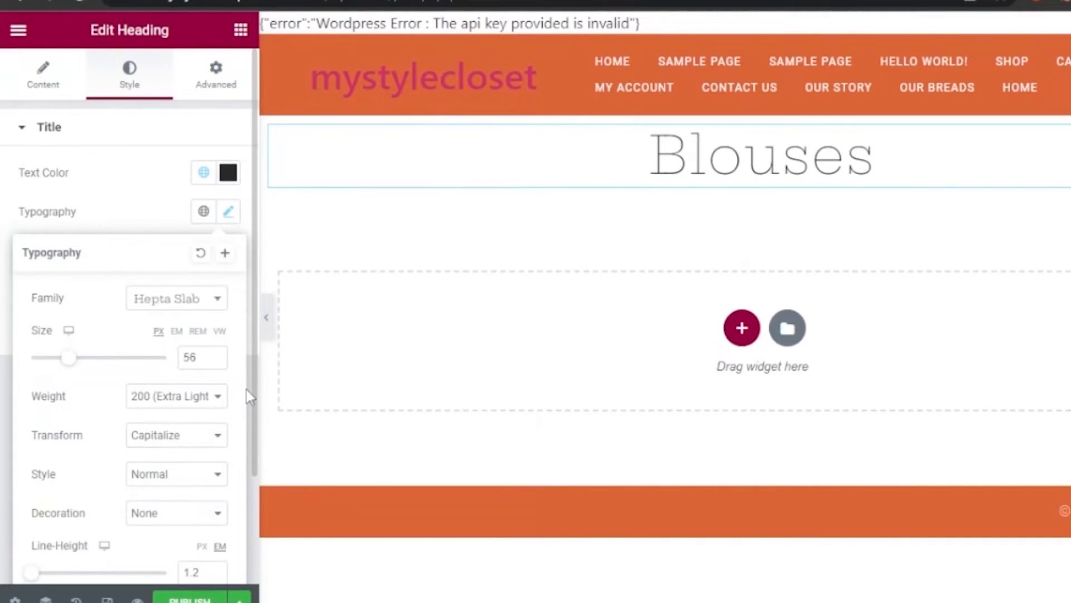
Try the Oblique and Italic font styles on the heading and go back to Normal.
click(217, 475)
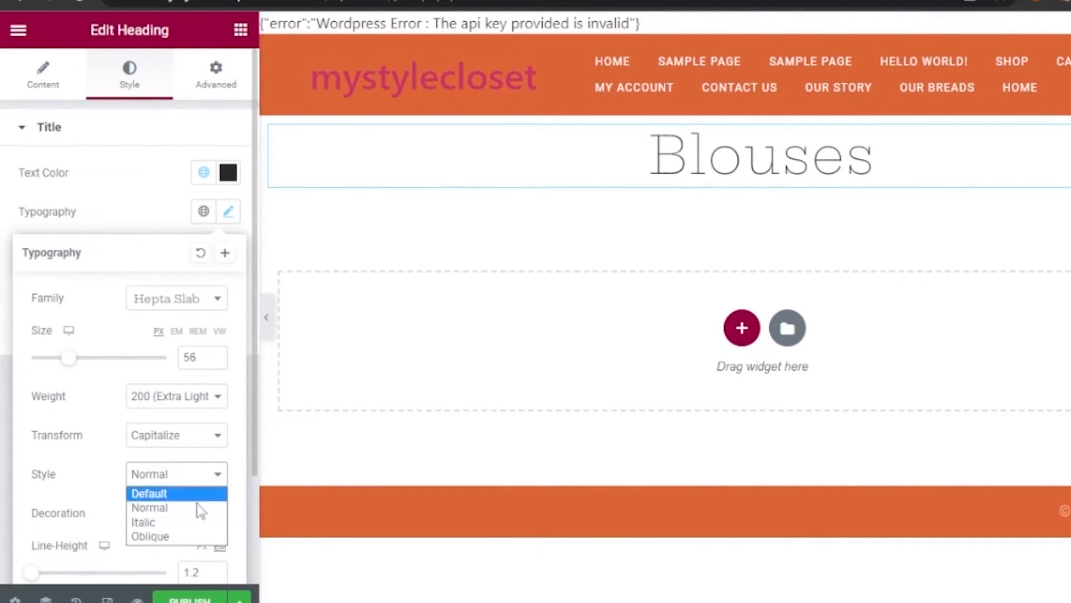
click(177, 537)
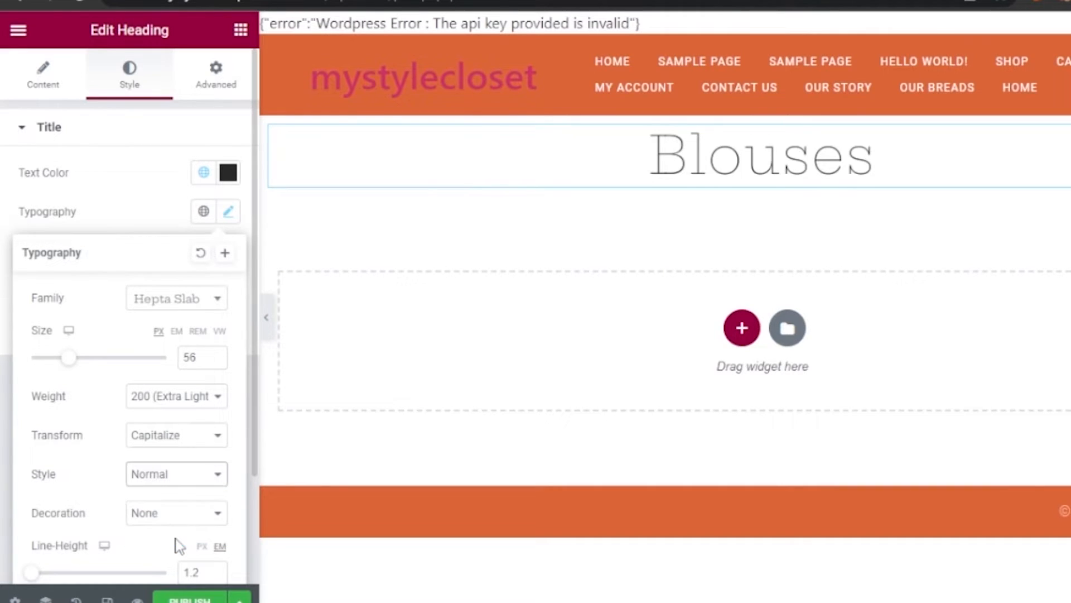
click(210, 480)
click(172, 521)
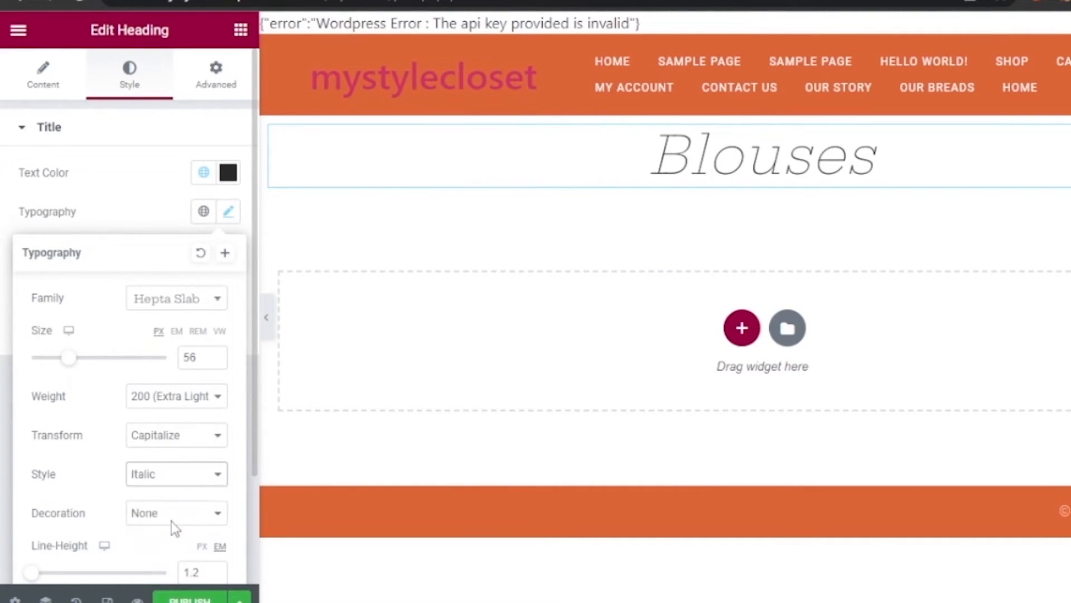
click(220, 480)
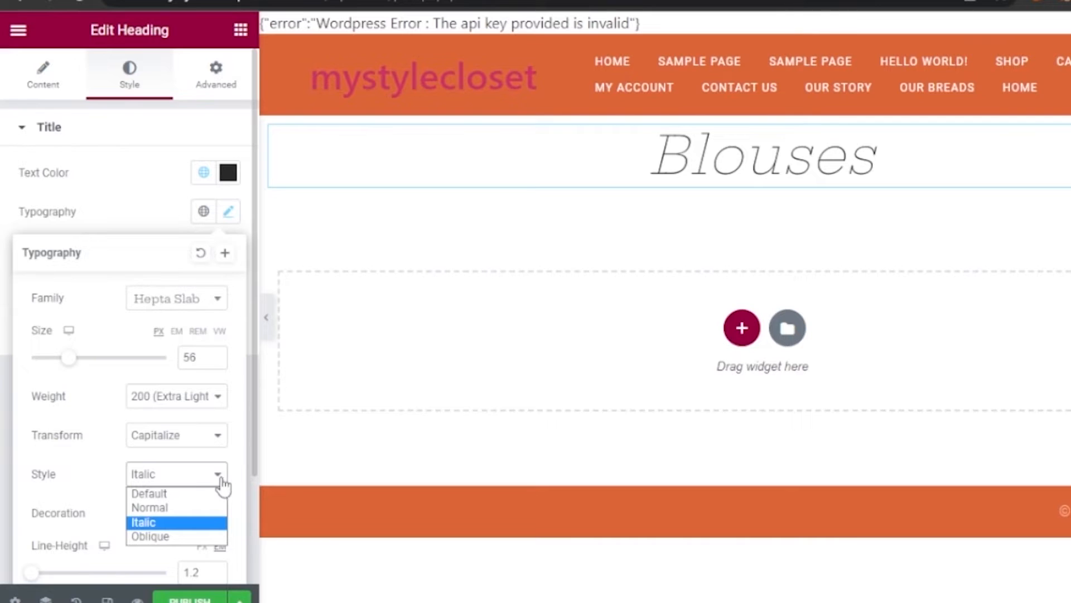
click(185, 504)
Try the Underline, Overline and Line Through decorations on the heading and go back to None.
click(221, 513)
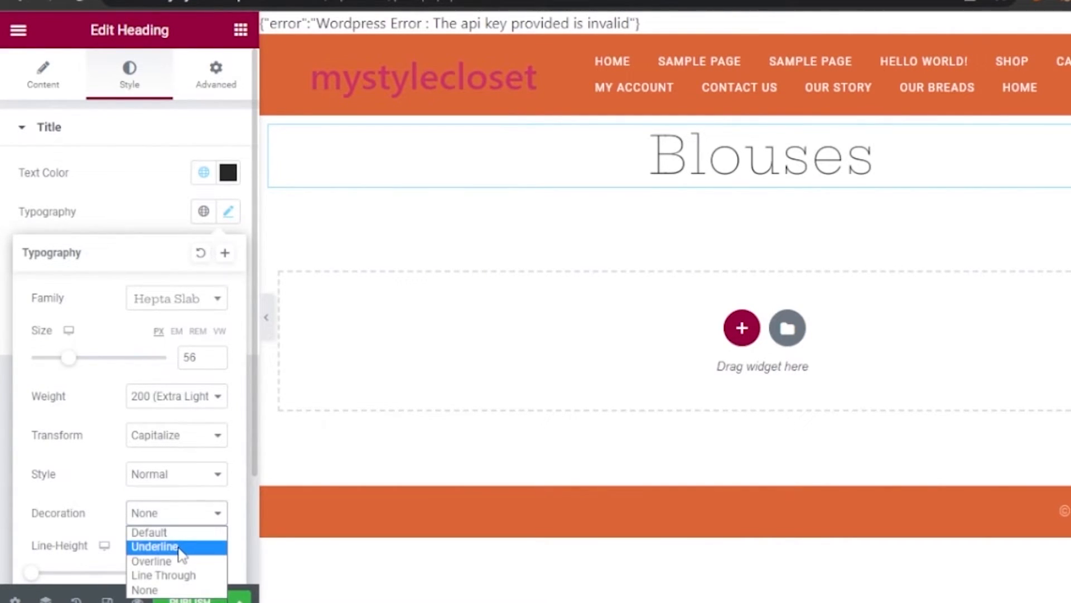
click(180, 546)
click(224, 519)
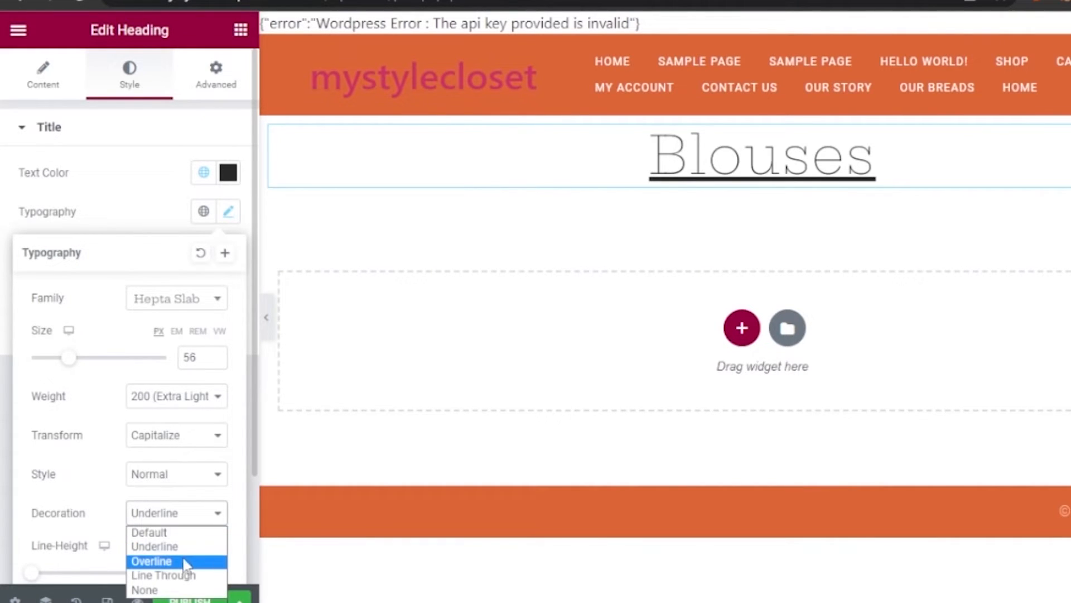
click(186, 562)
click(222, 522)
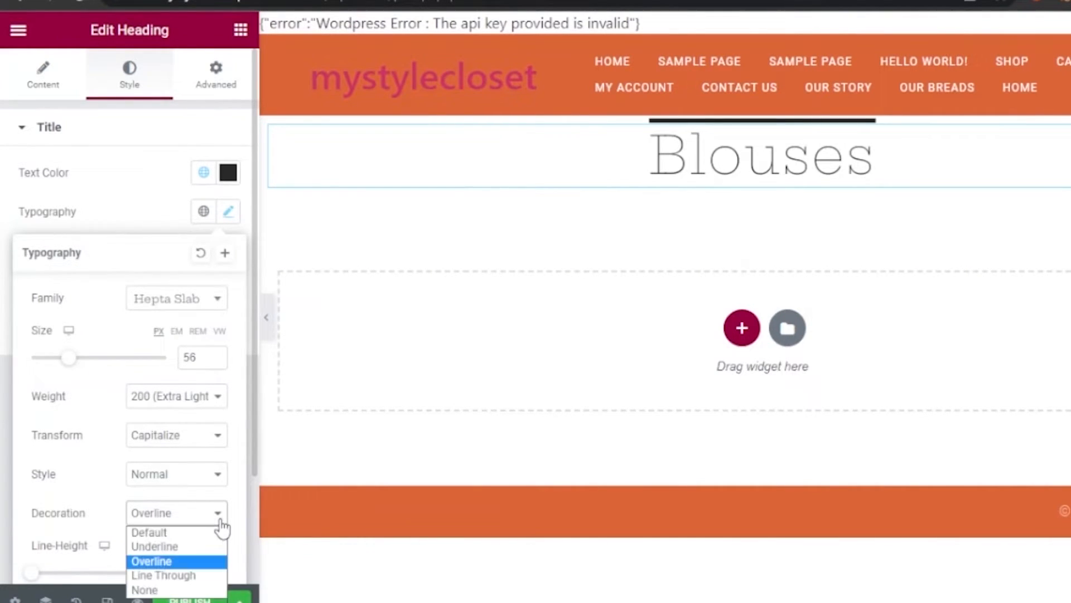
click(196, 575)
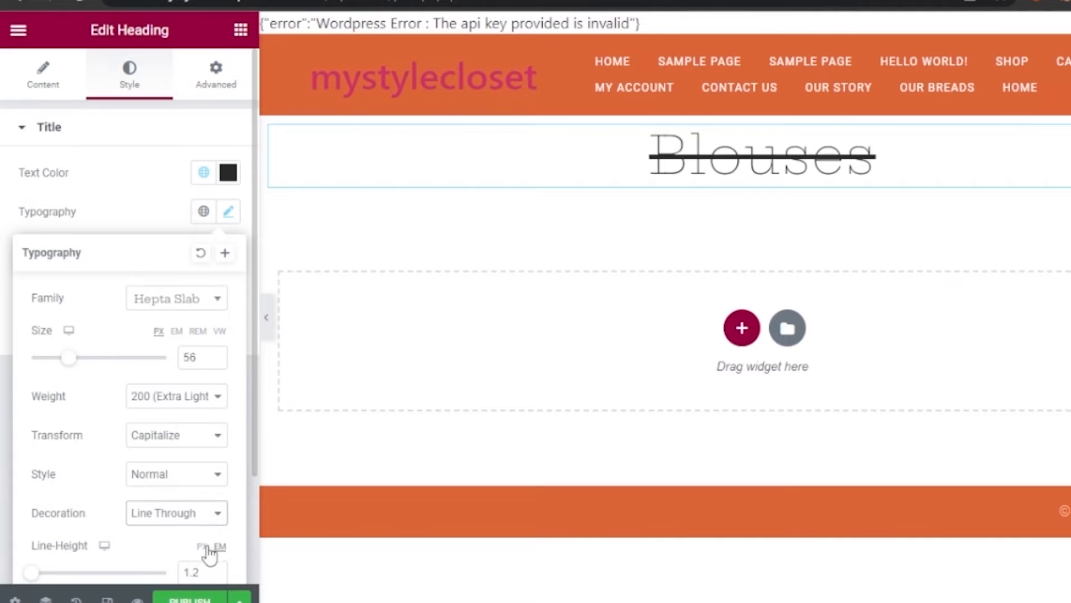
click(223, 524)
click(222, 521)
click(222, 522)
click(184, 588)
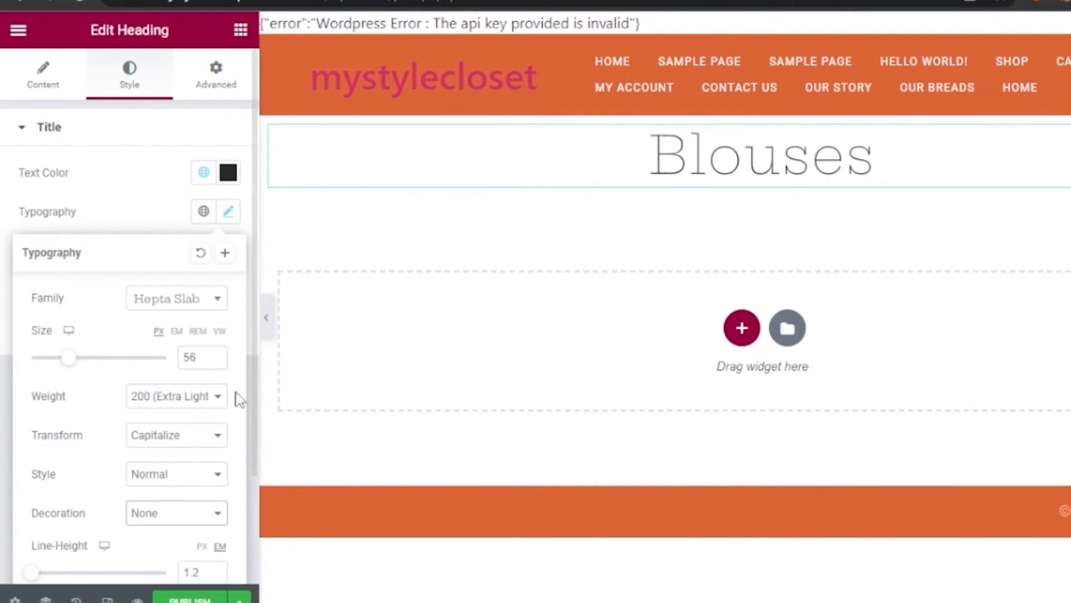
Set the heading's line height to 2 em, letter spacing to 0.9 px and word spacing to 0 px, and close the typography settings.
scroll(88, 495, down, 3)
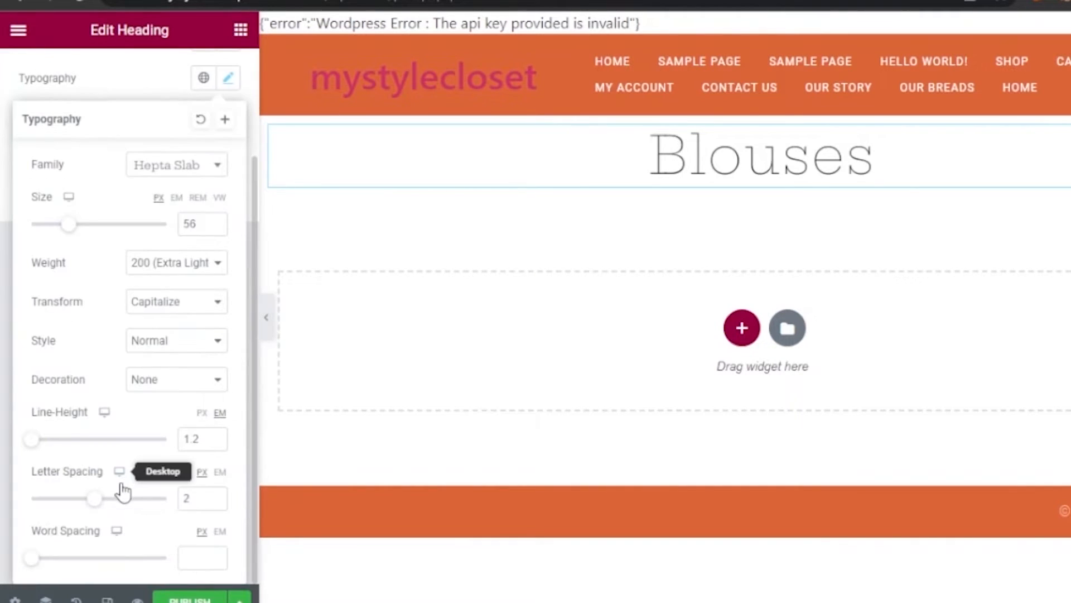
mouse_move(33, 446)
mouse_down()
mouse_move(112, 457)
mouse_move(37, 446)
mouse_up()
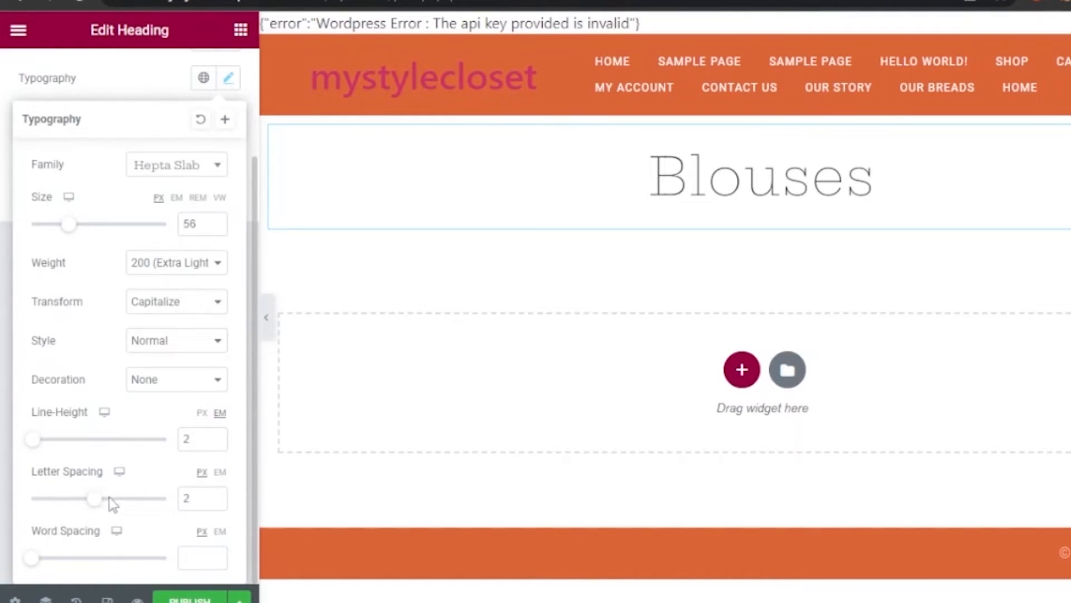
mouse_move(96, 502)
mouse_down()
mouse_move(140, 502)
mouse_move(86, 508)
mouse_up()
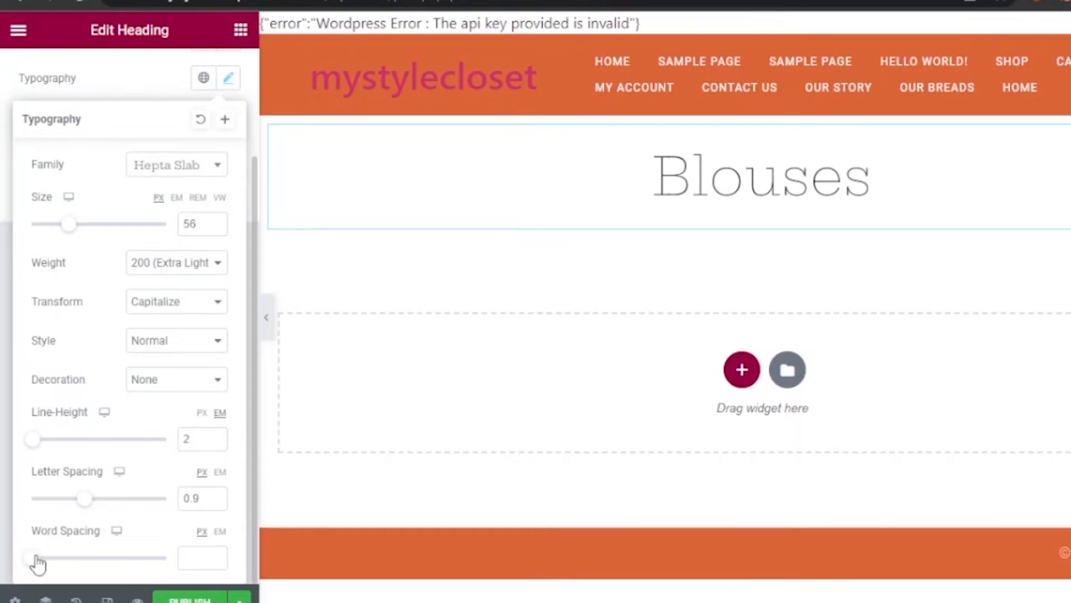
mouse_move(35, 563)
mouse_down()
mouse_move(125, 564)
mouse_move(29, 568)
mouse_up()
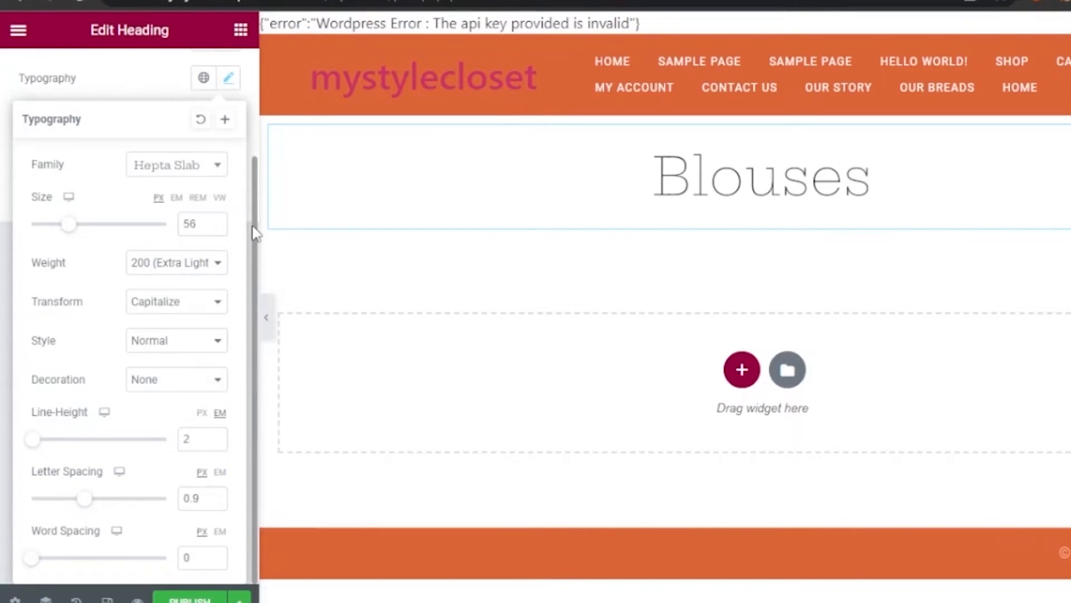
scroll(246, 231, up, 3)
click(229, 159)
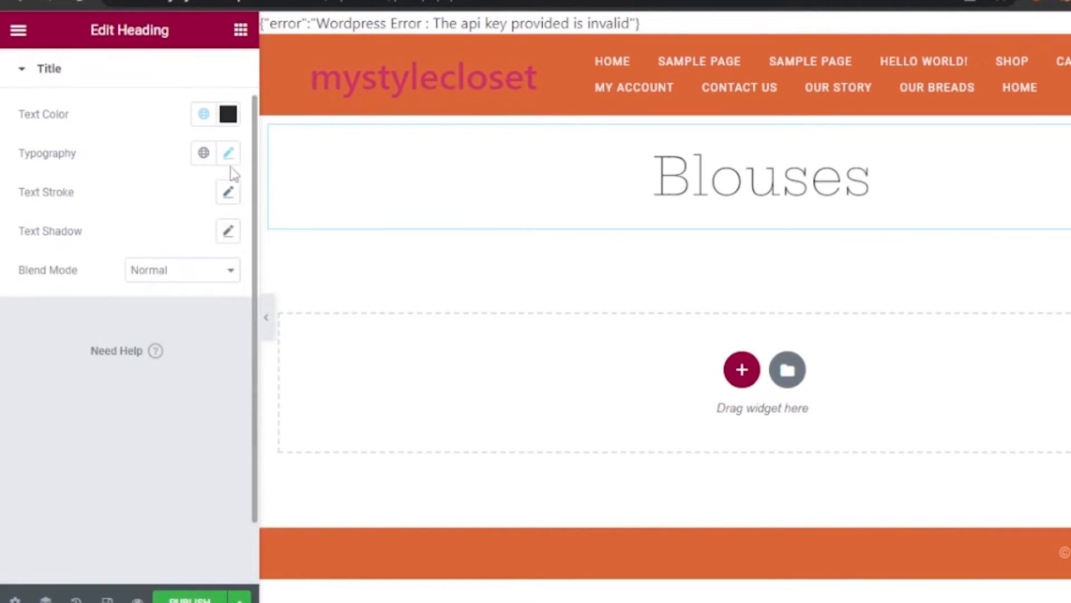
Bring the heading's text stroke down to its minimum width and close the stroke settings.
click(229, 194)
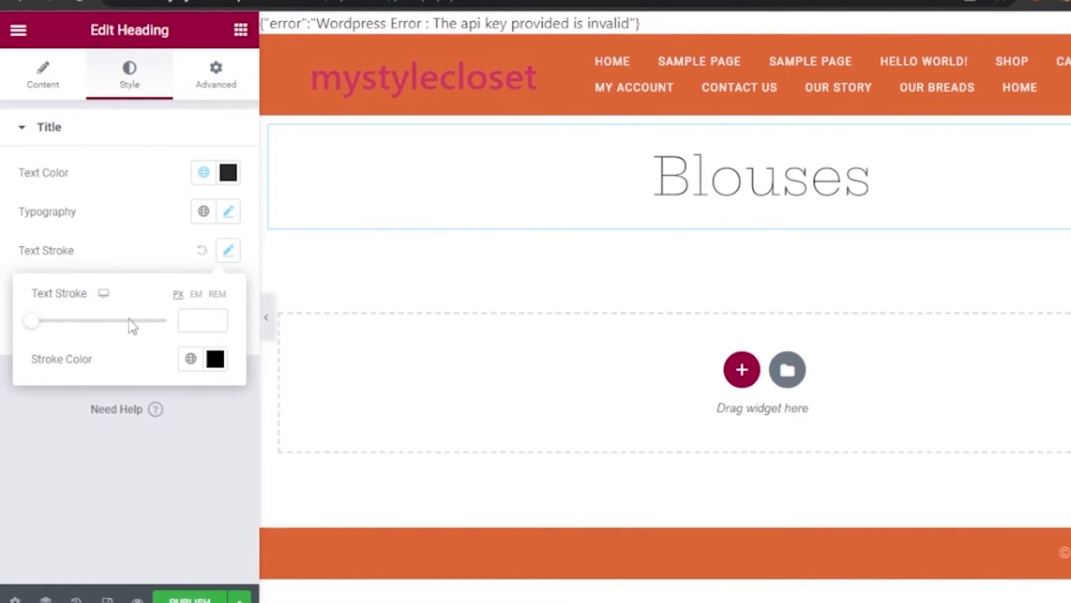
mouse_move(31, 321)
mouse_down()
mouse_move(106, 330)
mouse_move(156, 318)
mouse_move(5, 329)
mouse_up()
click(6, 328)
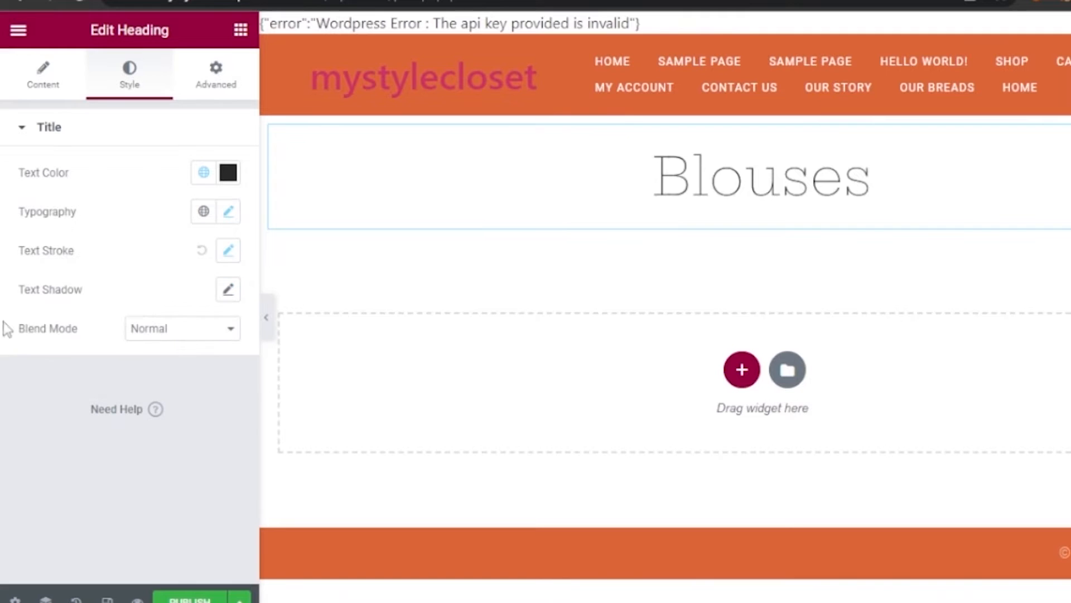
Give the heading a text shadow with blur 74, horizontal offset -33 and vertical offset 14.
click(229, 292)
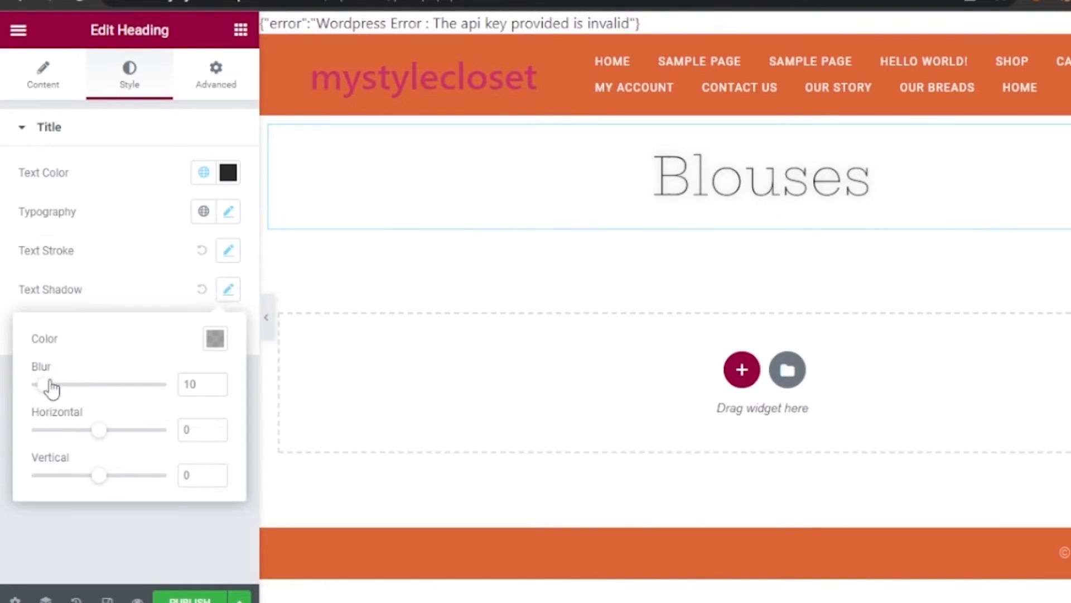
drag(49, 389, 135, 392)
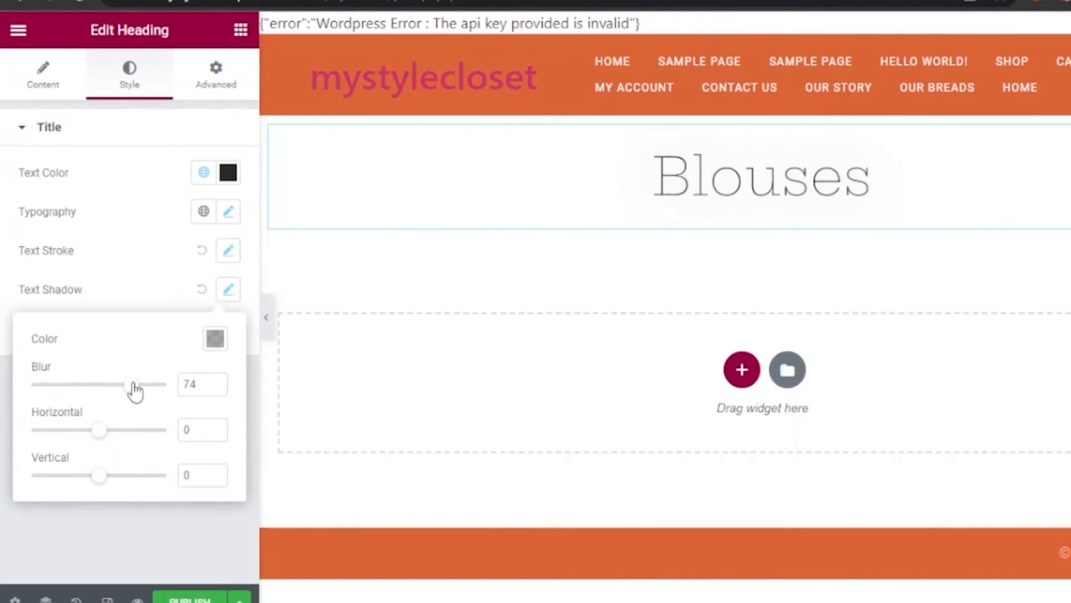
drag(96, 428, 73, 429)
drag(111, 483, 132, 485)
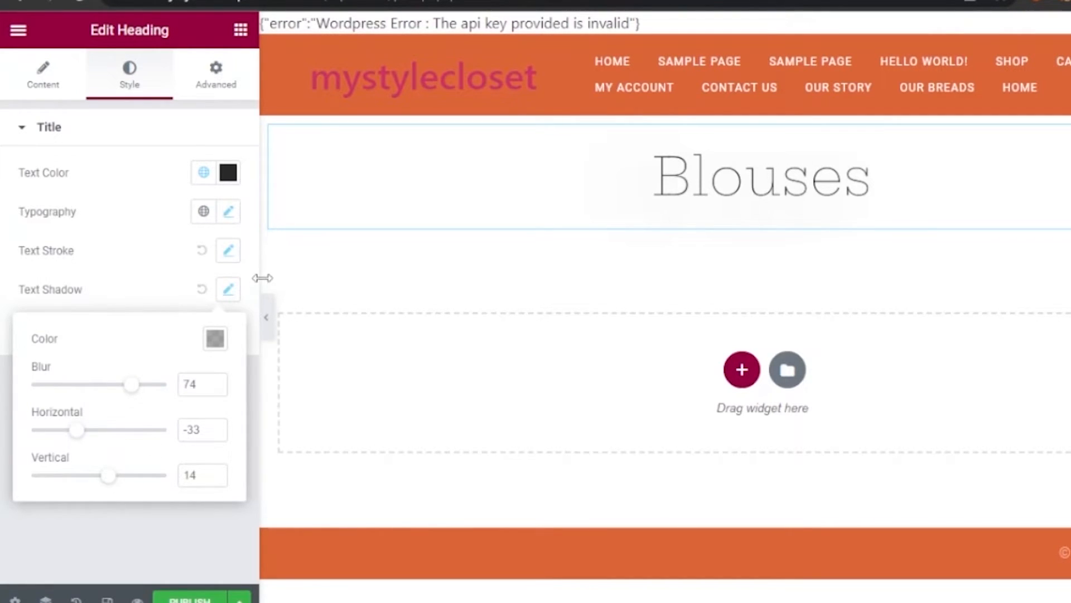
click(230, 289)
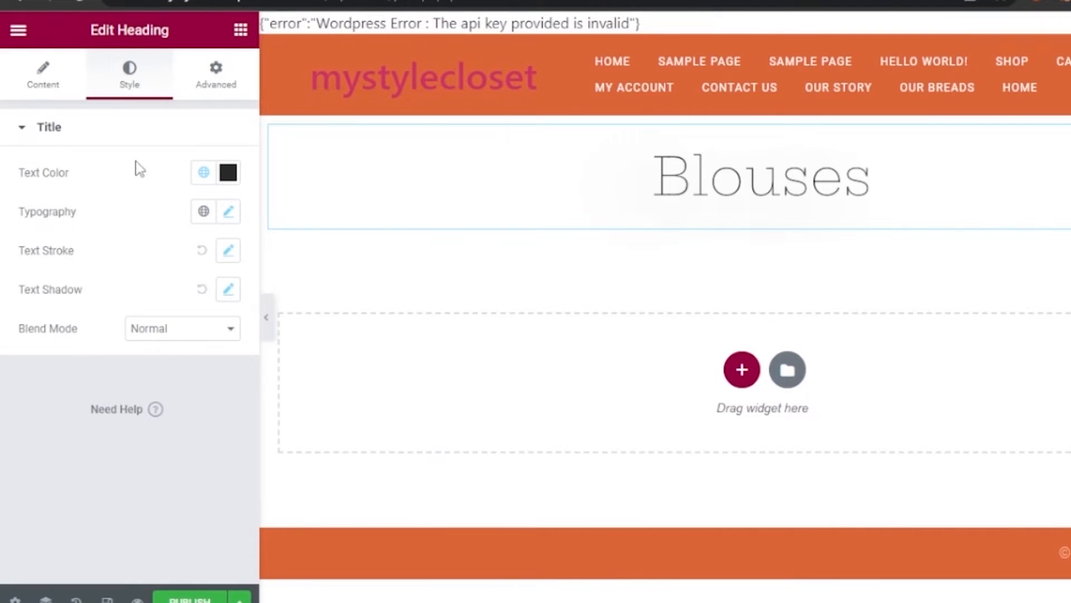
Review the heading's content and advanced settings, including the normal and hover background options.
click(56, 77)
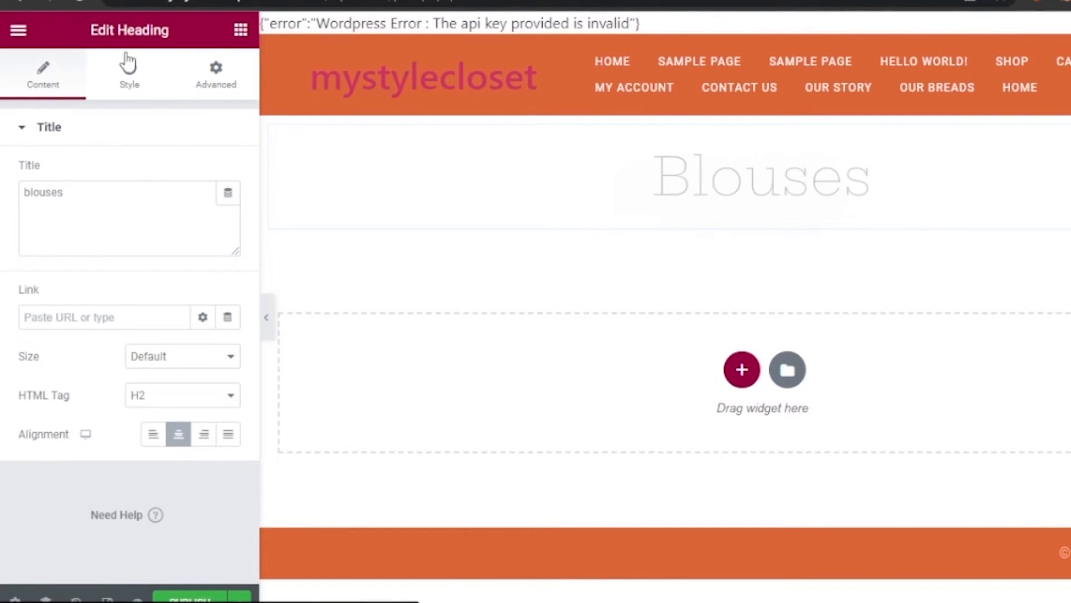
click(223, 82)
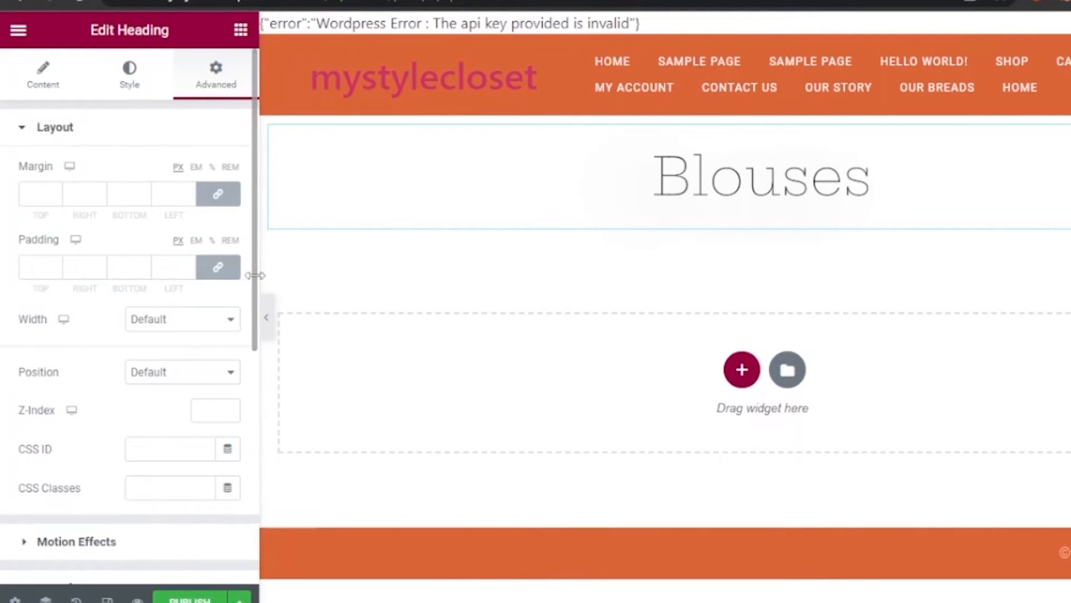
scroll(243, 479, down, 5)
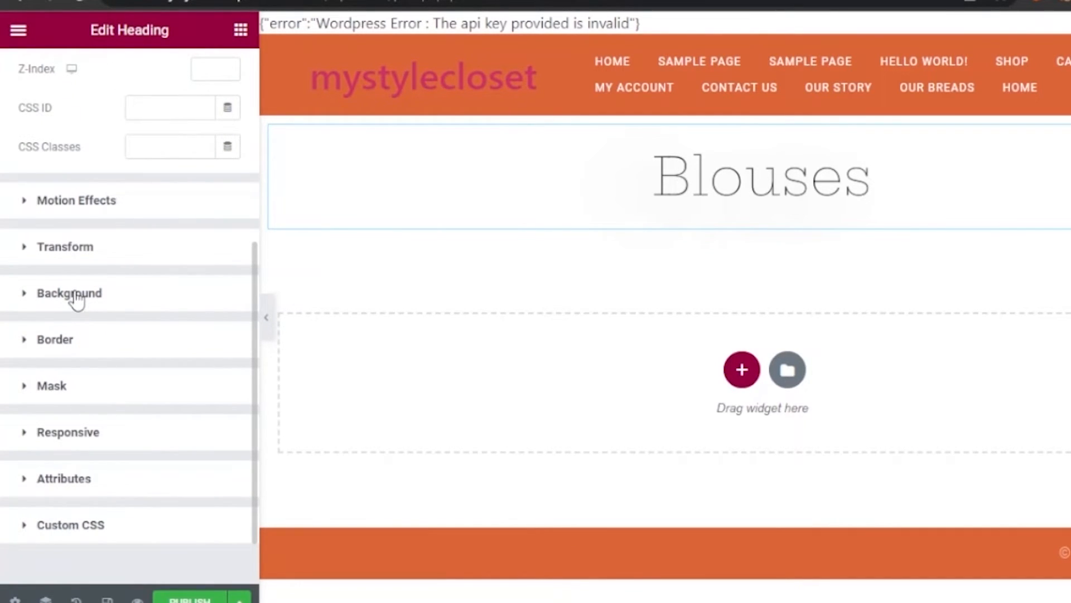
click(35, 299)
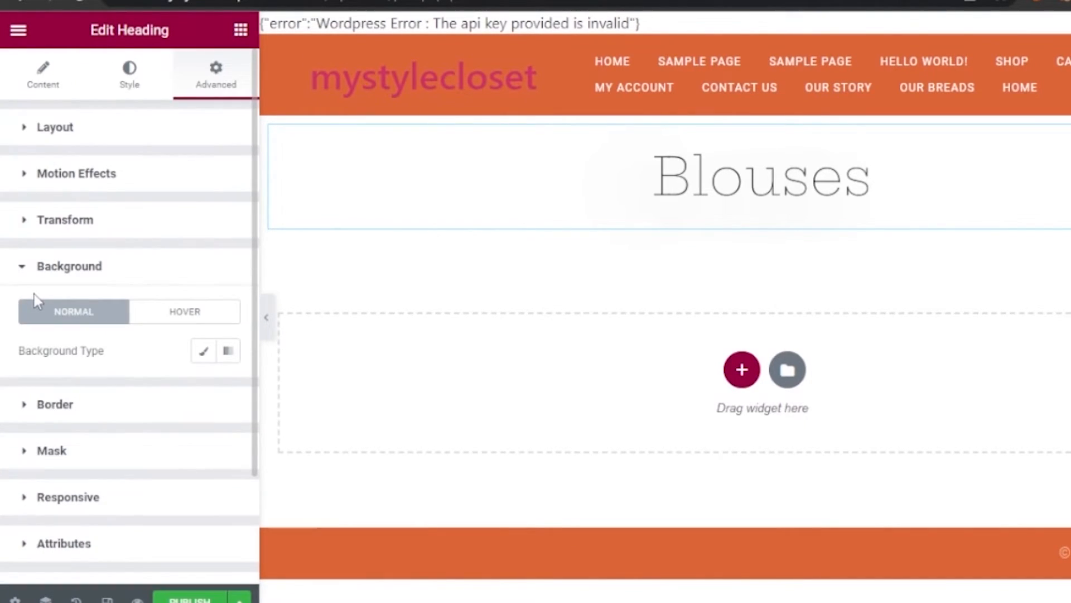
click(149, 316)
click(90, 317)
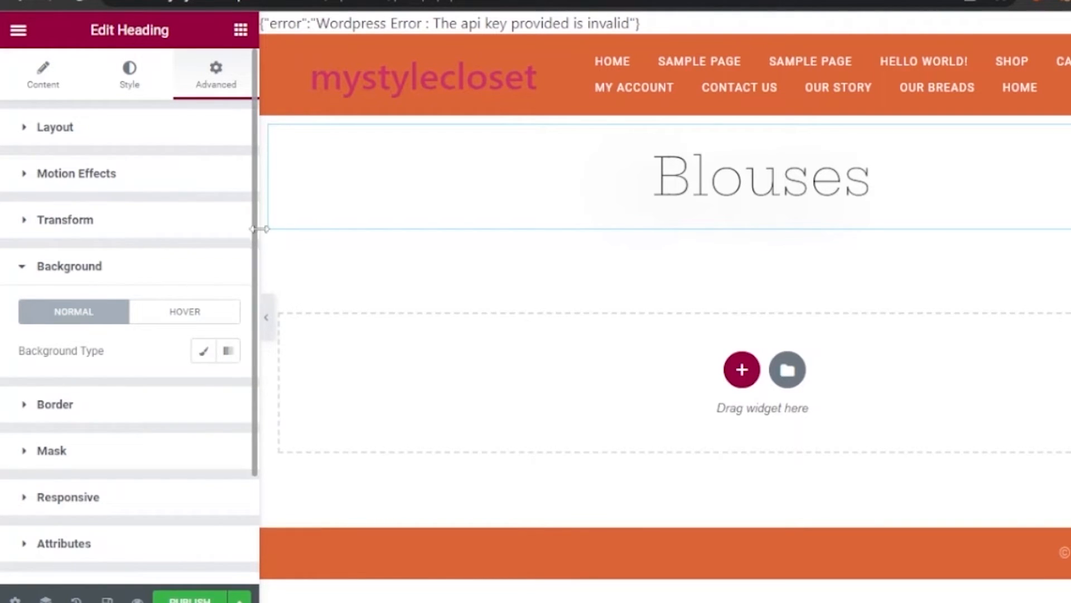
Return to the list of widgets and look through the Basic and Pro elements.
click(15, 31)
click(241, 33)
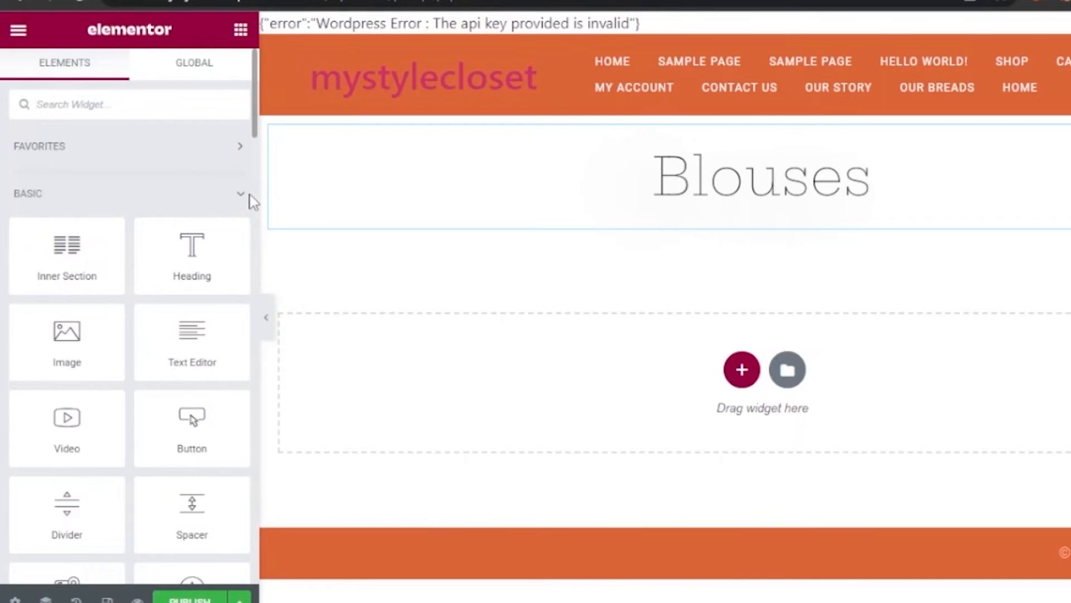
drag(254, 137, 257, 200)
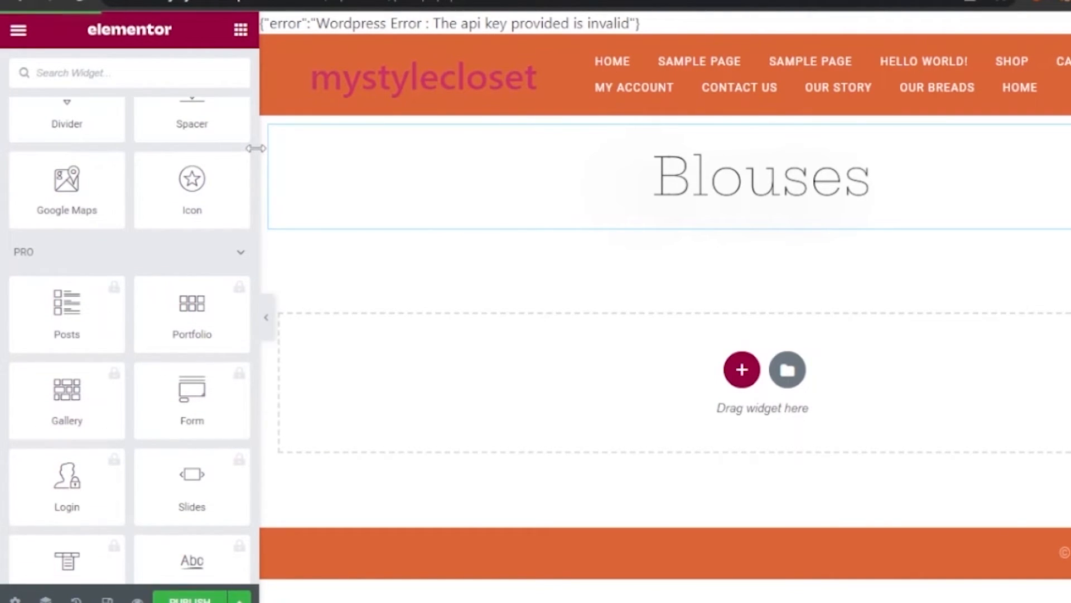
Try to place a Divider widget in the empty space below the Blouses heading.
drag(253, 156, 252, 100)
drag(123, 411, 597, 286)
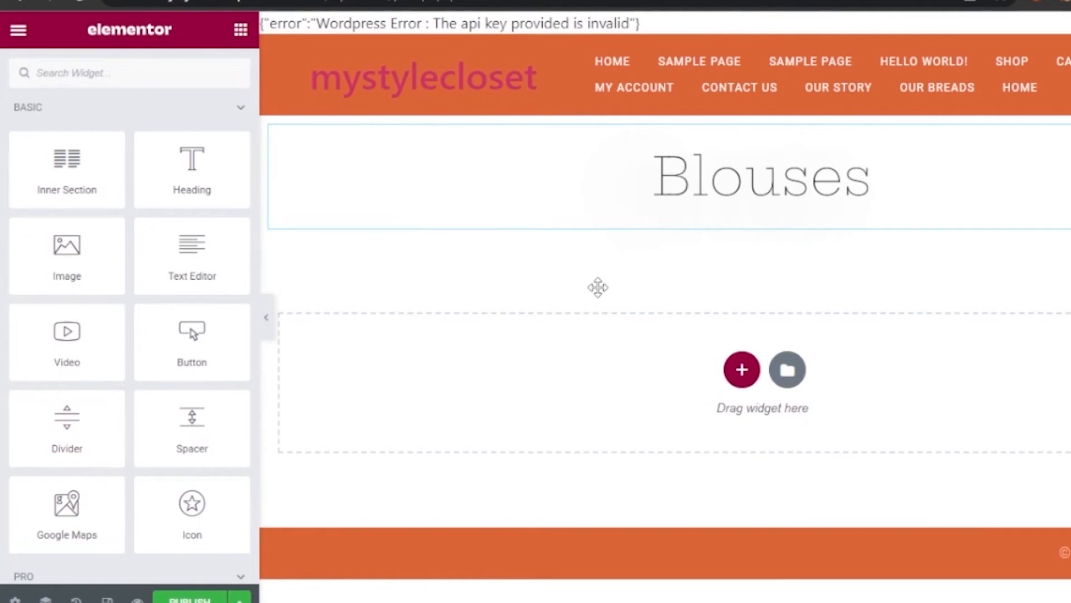
drag(62, 427, 667, 275)
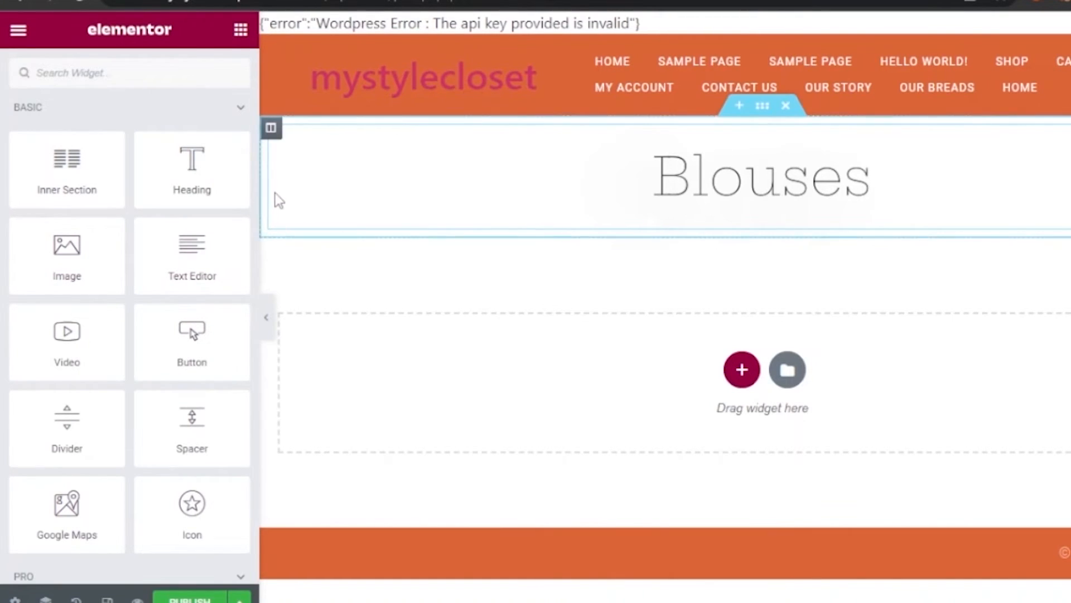
Add an Image Box widget from the General elements in a new section below the Blouses heading.
drag(256, 155, 257, 222)
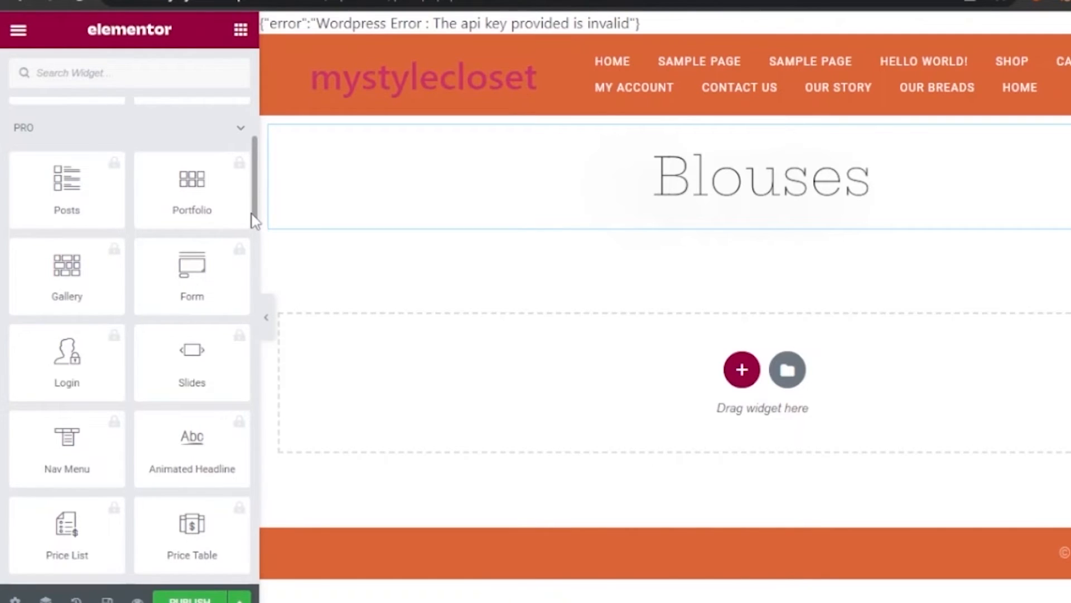
drag(254, 237, 250, 430)
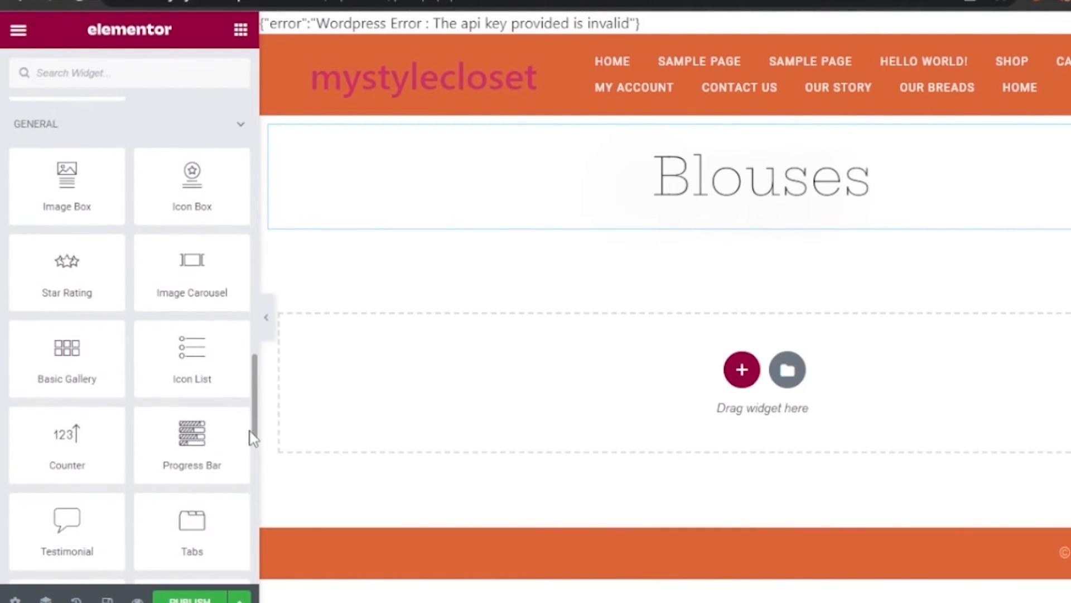
drag(84, 195, 530, 287)
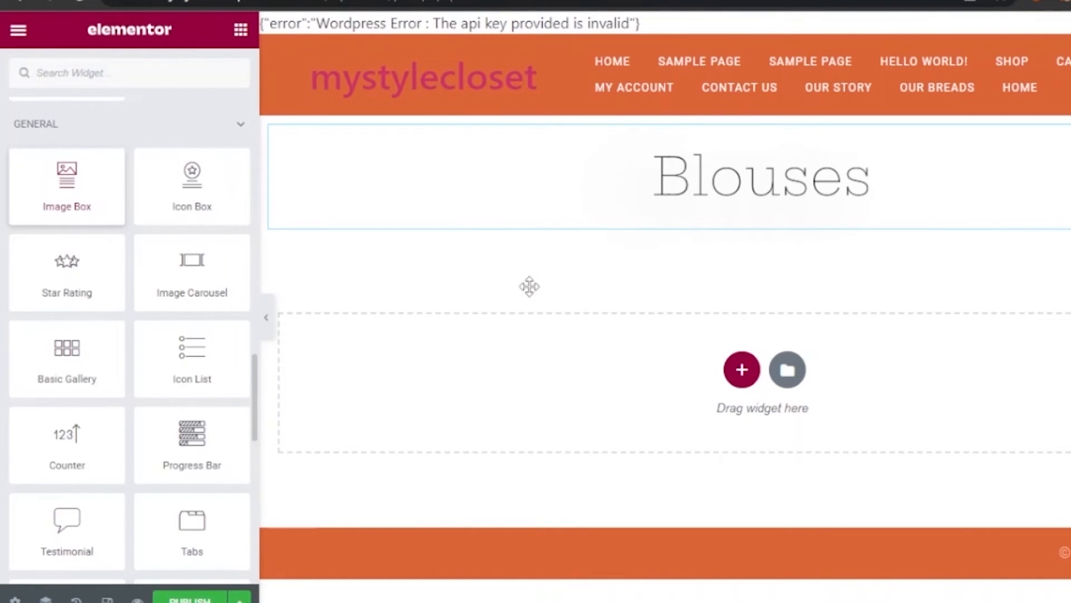
drag(72, 208, 642, 382)
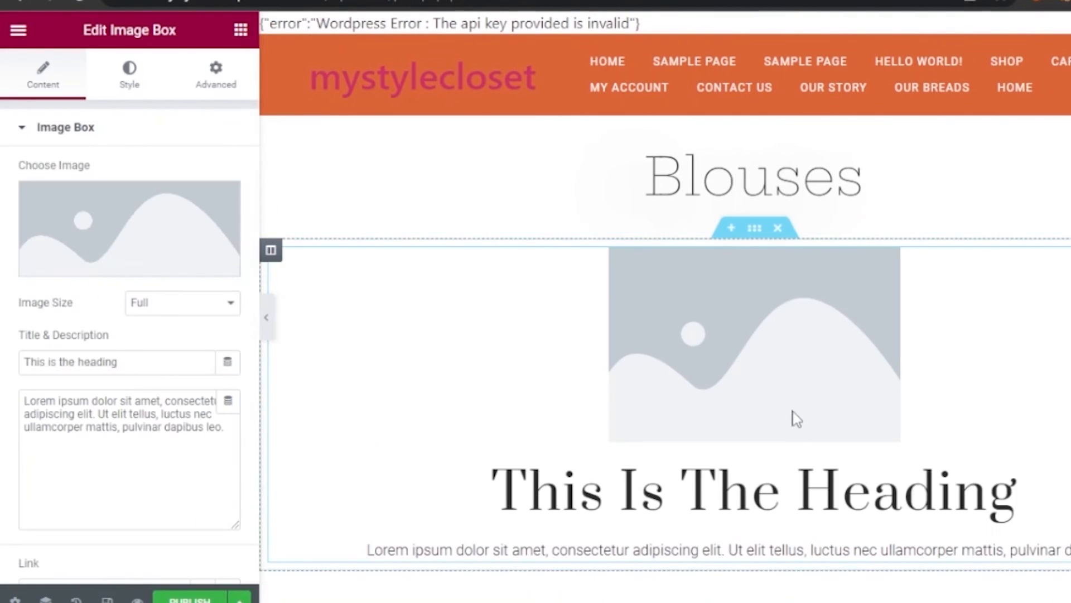
Review the image box's available image sizes and its image style settings.
scroll(686, 333, down, 2)
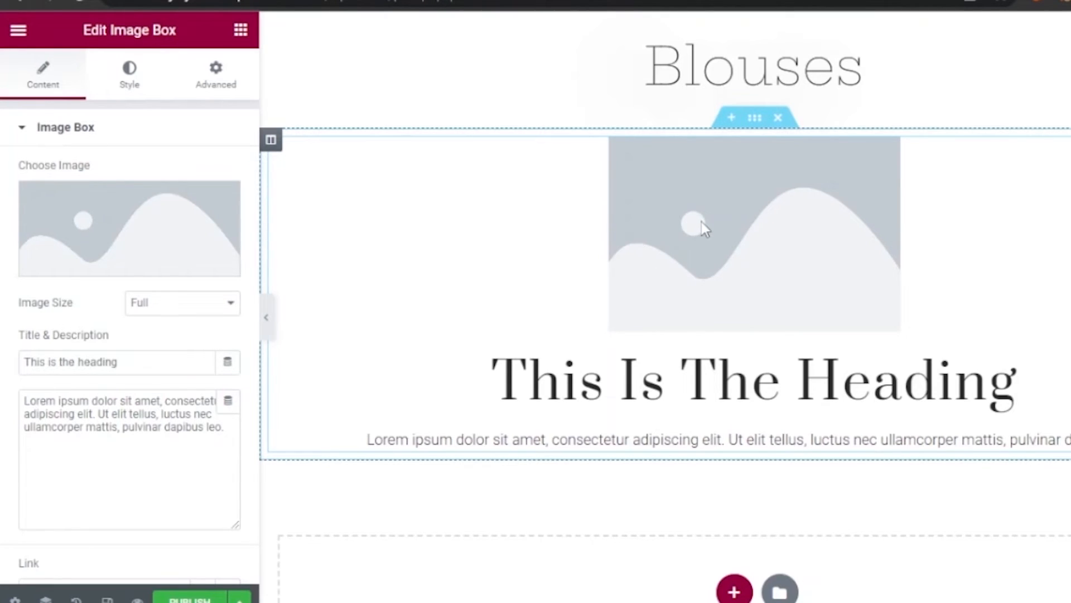
click(233, 303)
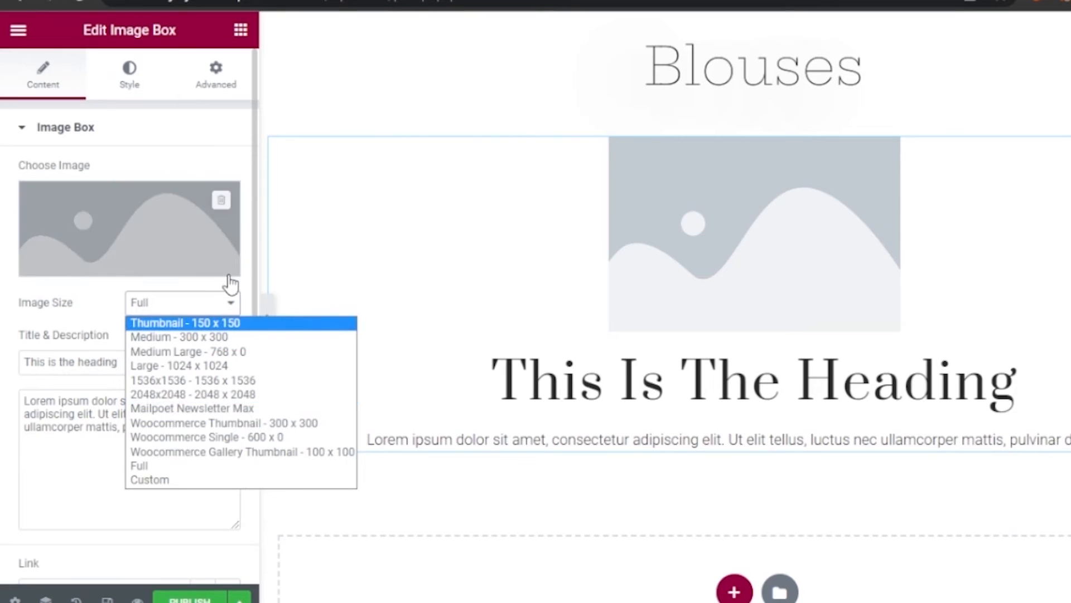
click(232, 307)
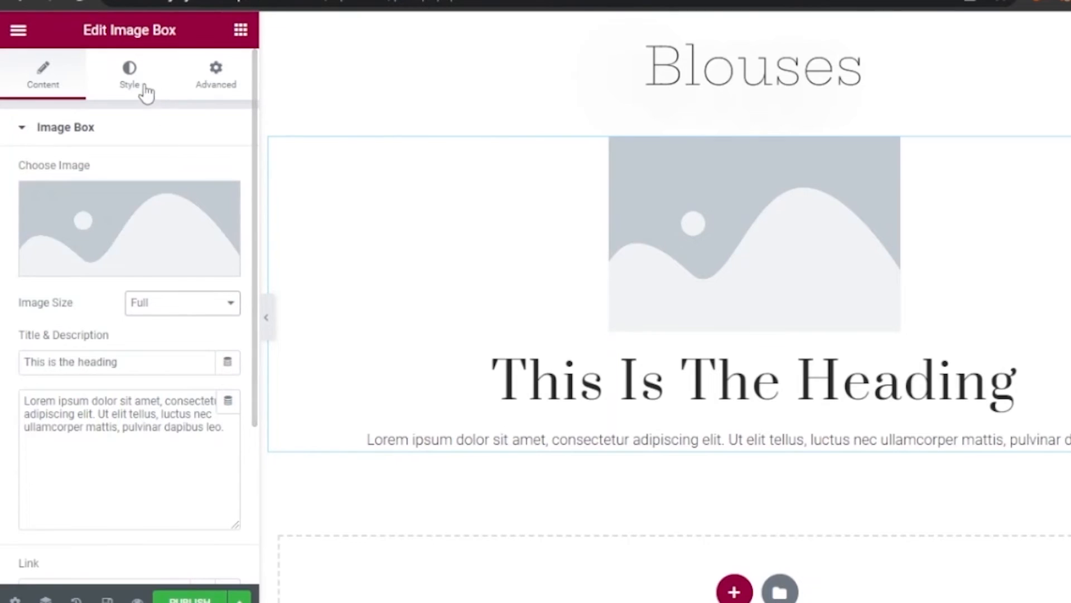
click(128, 89)
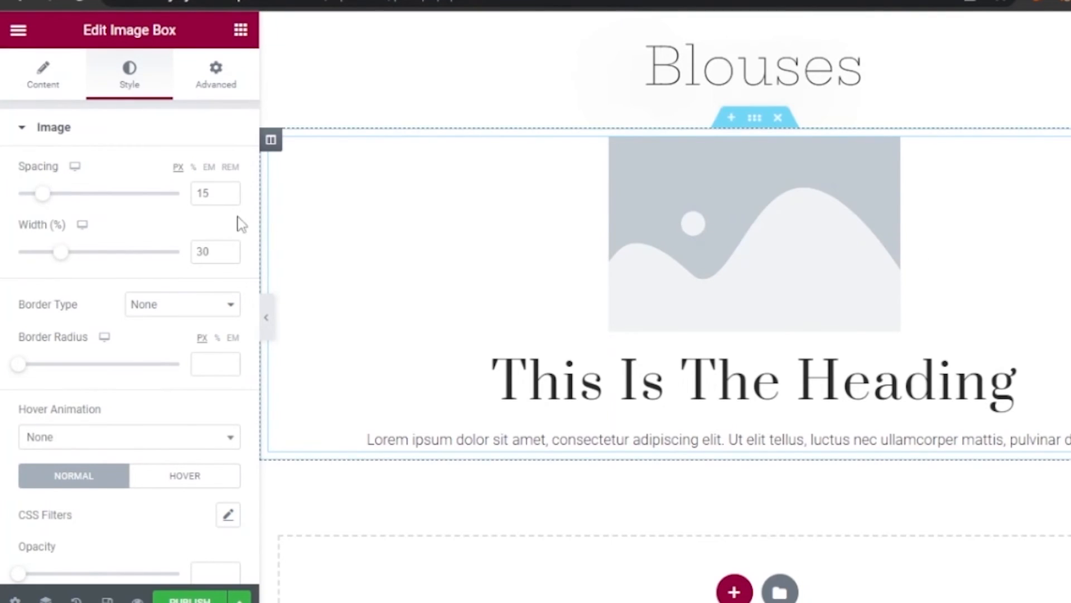
Return to the list of widgets and look through the General, Site, WooCommerce and Pro elements.
click(241, 30)
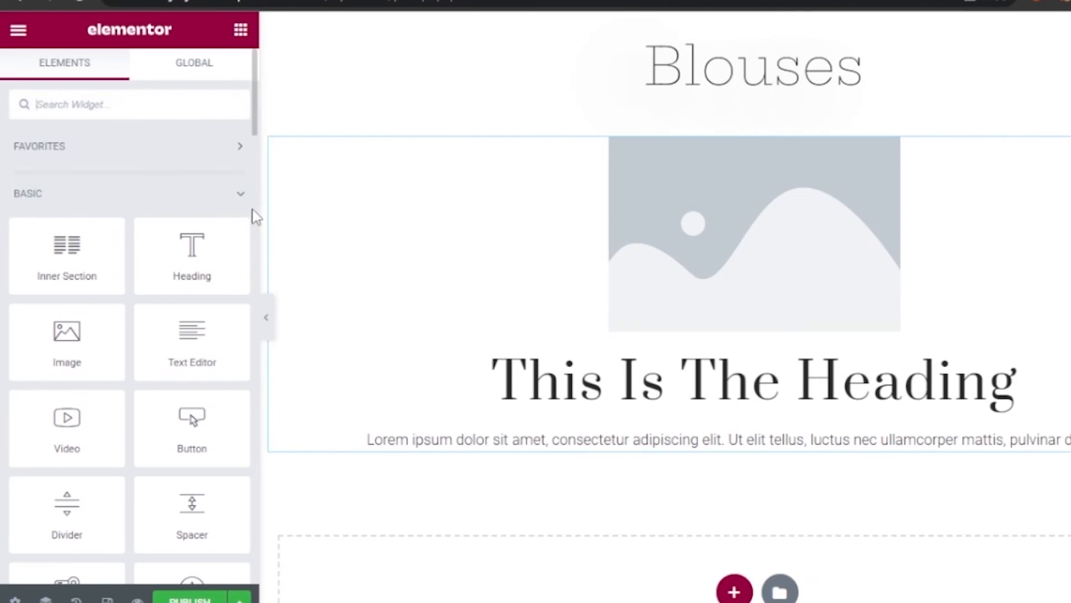
drag(252, 150, 257, 434)
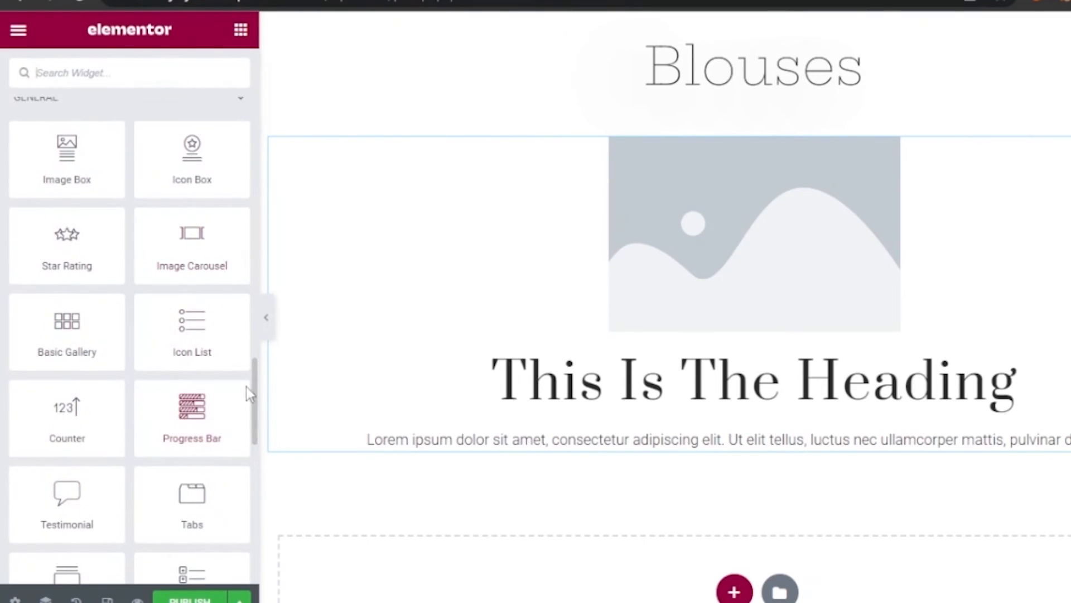
drag(253, 393, 233, 477)
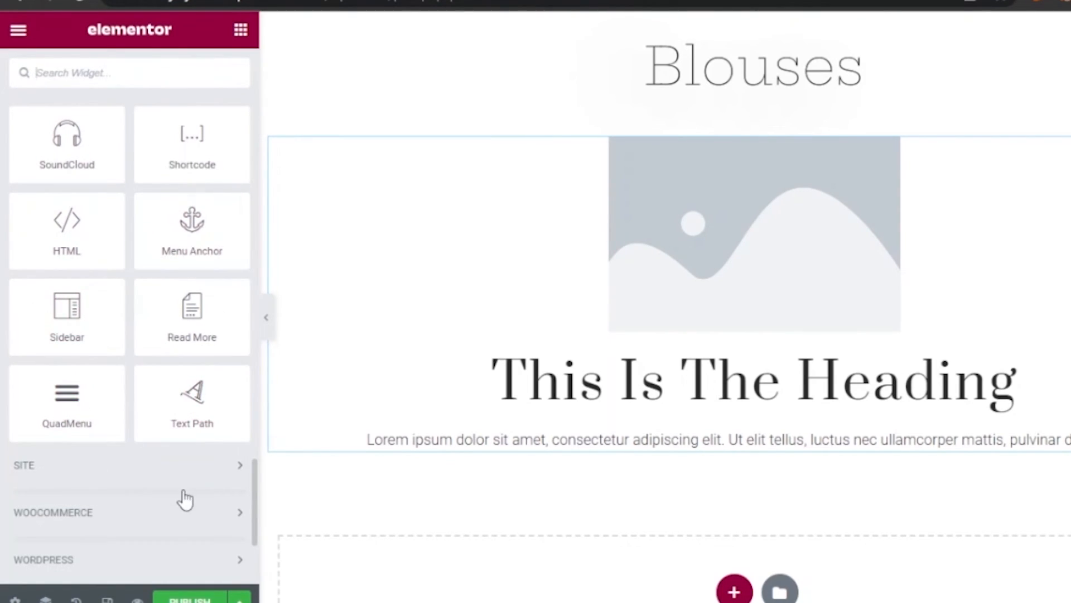
scroll(258, 488, down, 2)
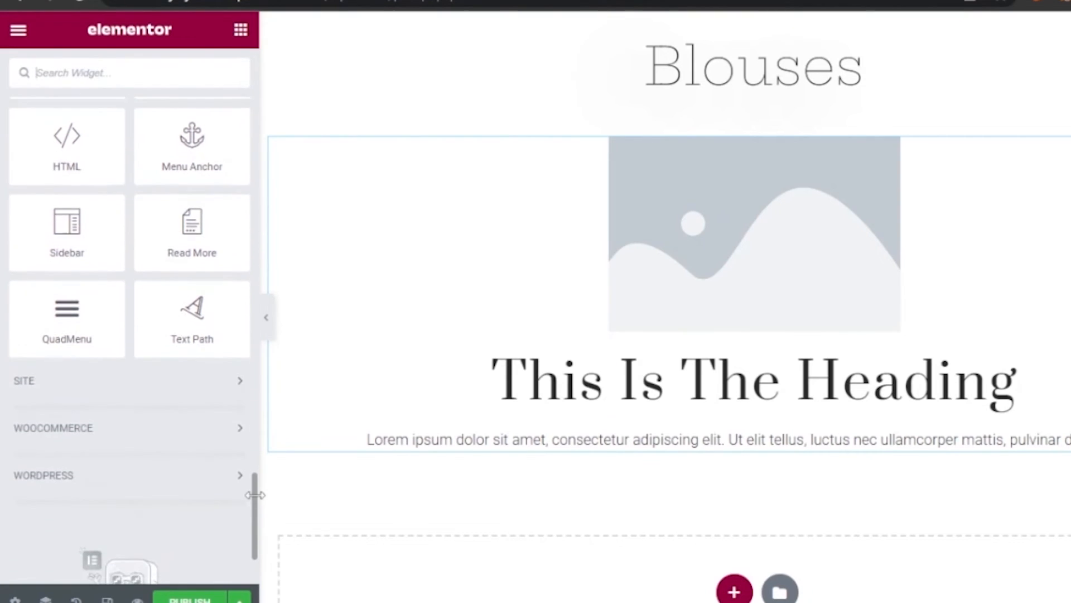
click(229, 365)
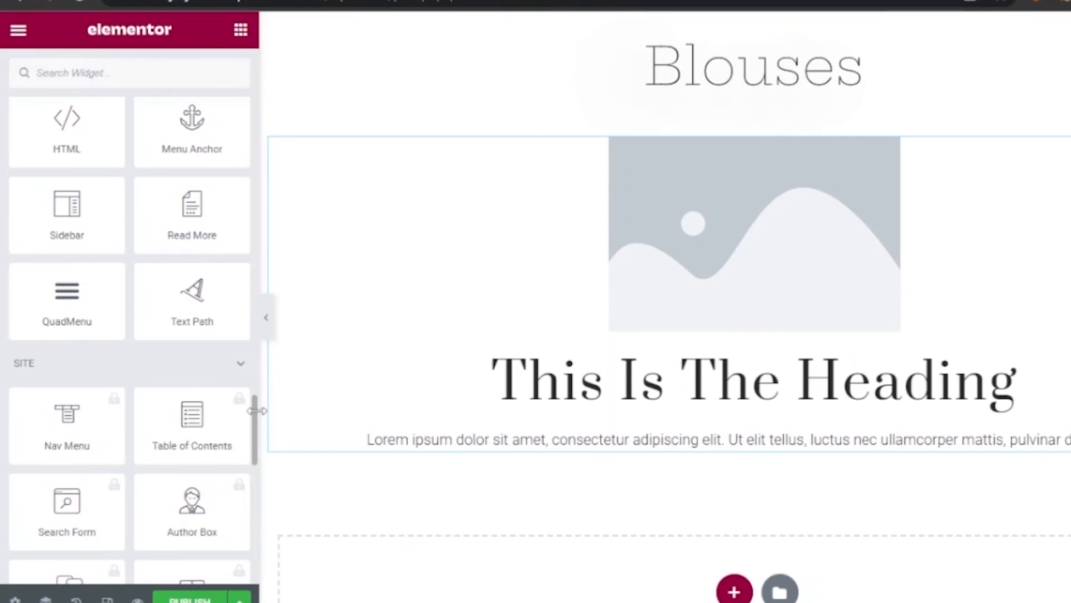
drag(255, 411, 256, 531)
click(230, 331)
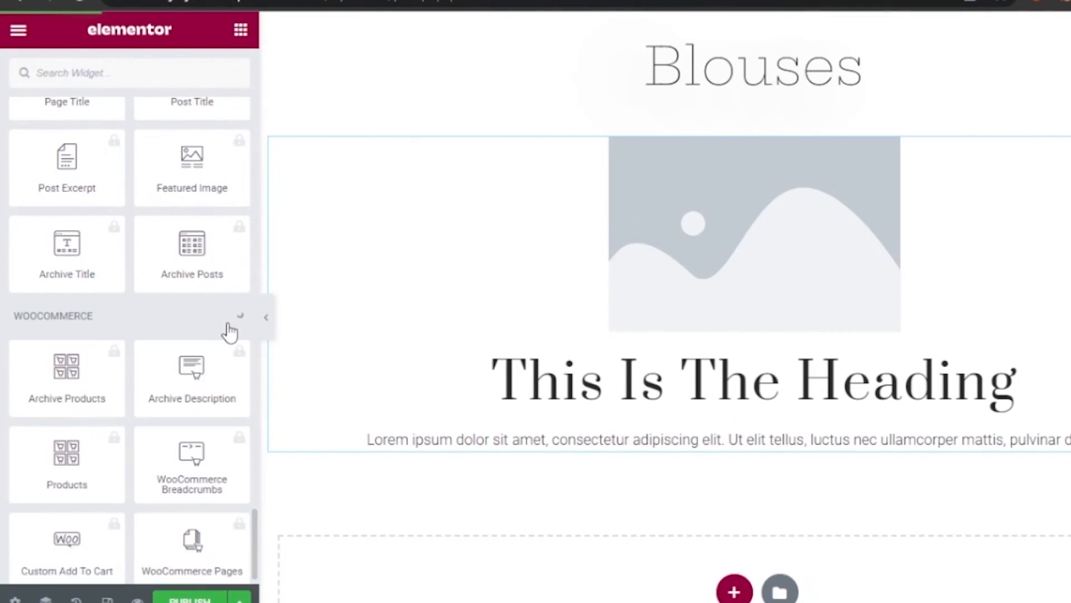
click(229, 333)
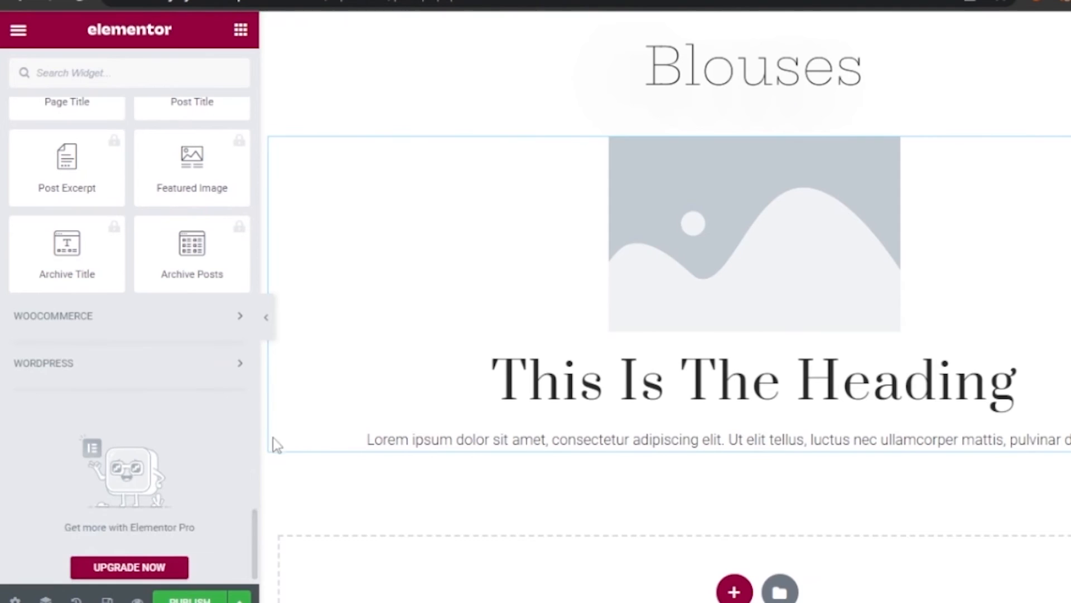
click(241, 329)
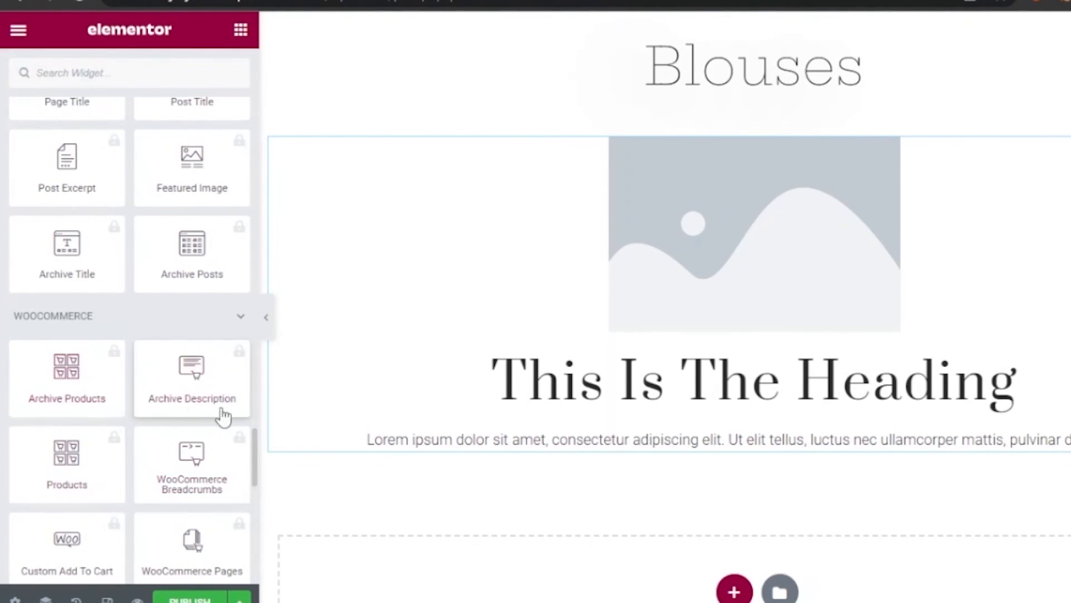
drag(256, 447, 254, 198)
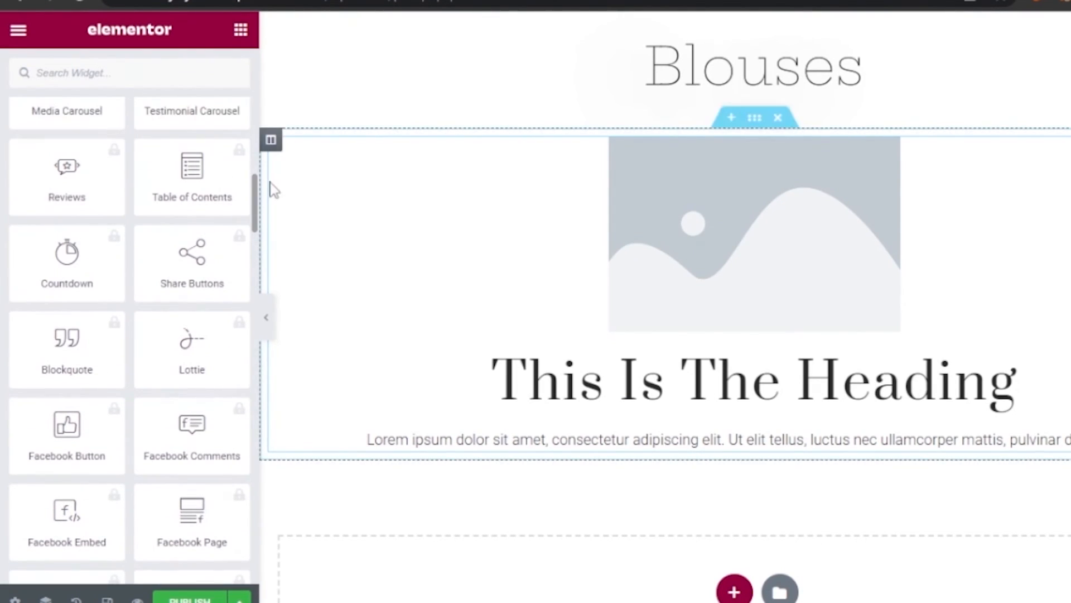